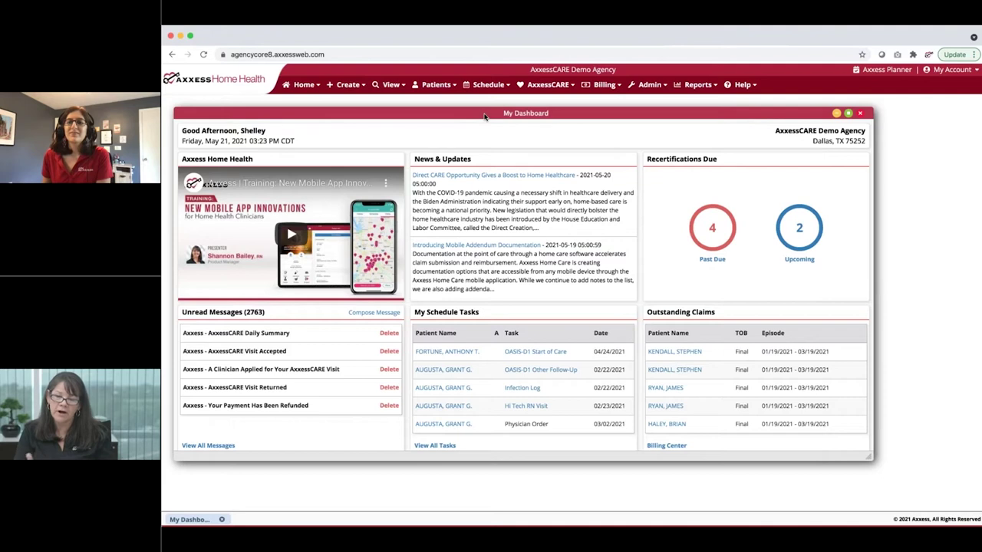
Open Patient Charts and start posting the 05/21/2021 Skilled Nurse Visit to AxxessCARE.
mouse_move(526, 89)
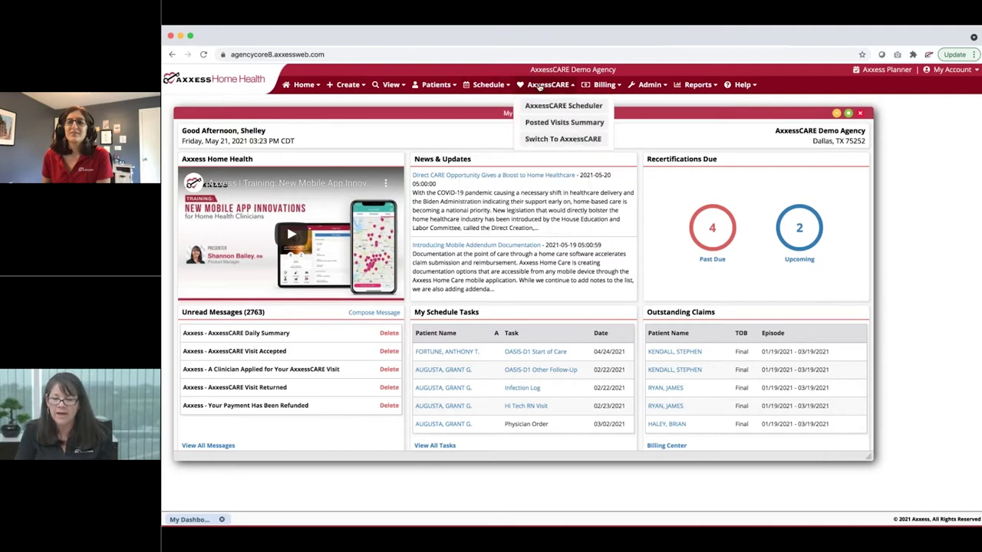
mouse_move(438, 86)
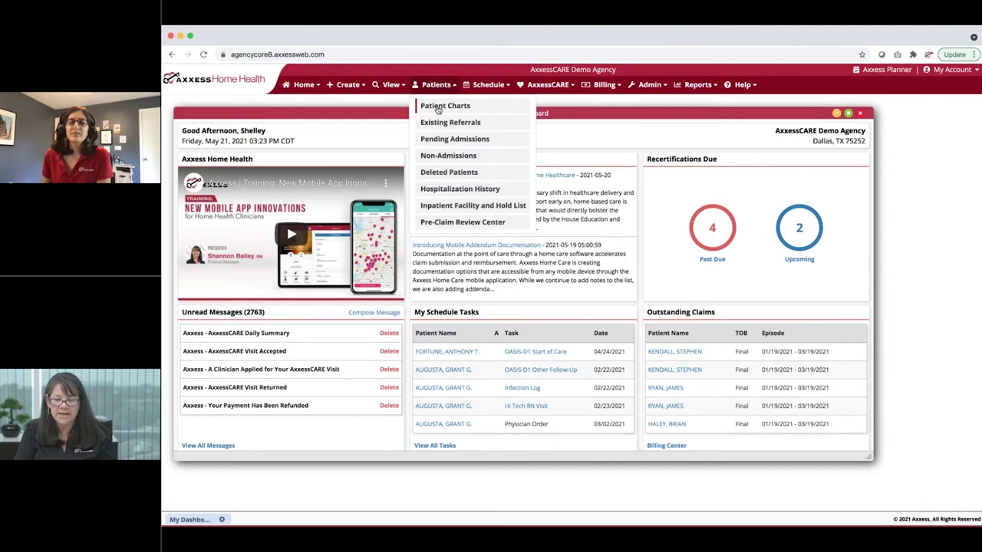
click(438, 108)
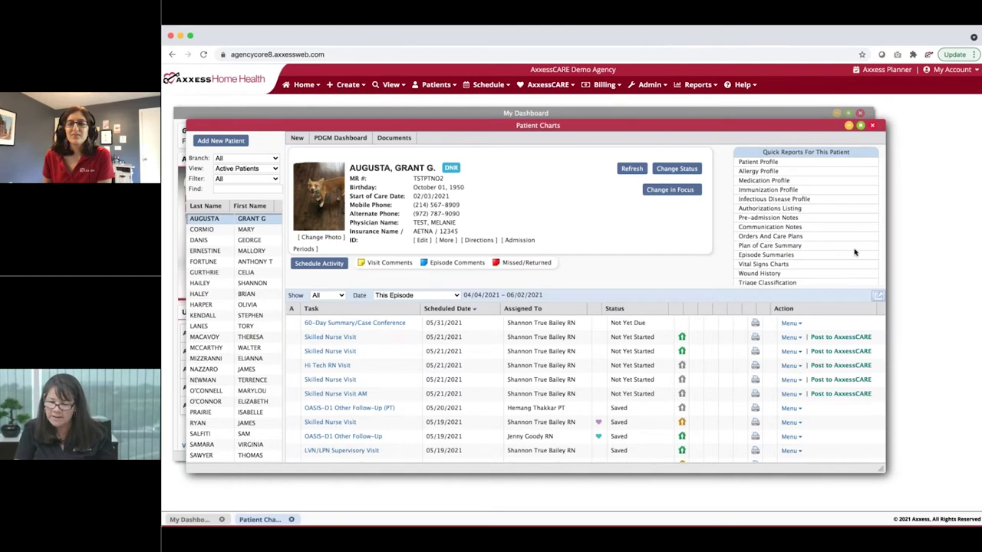
click(837, 337)
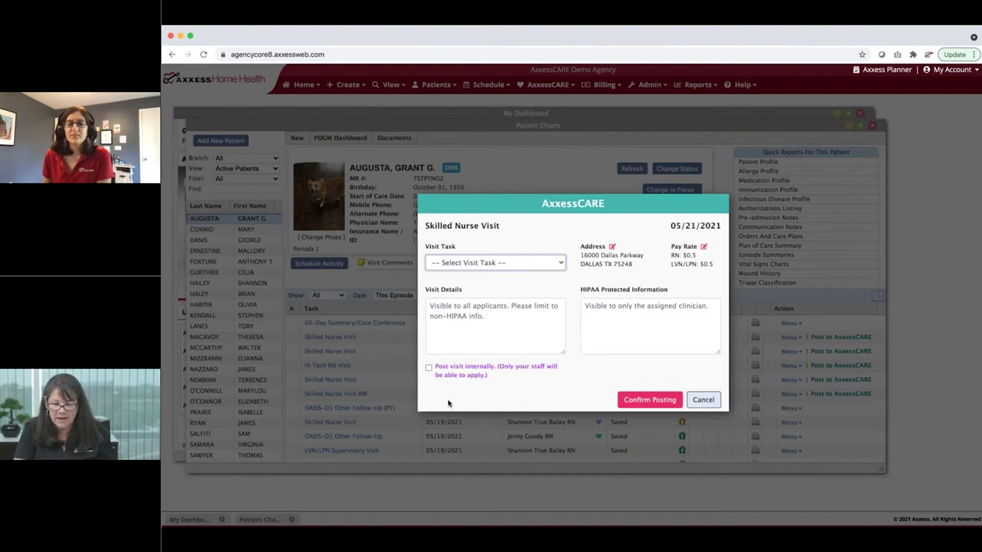
Post the visit as Trach Care with details 'Supplies are int the home. Visit must be completed by 11am'.
click(455, 438)
click(492, 321)
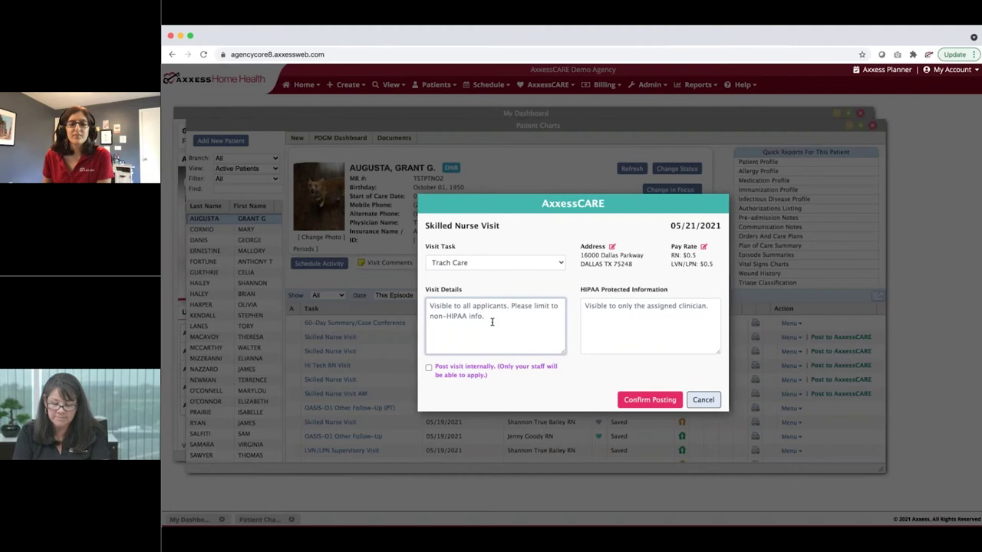
text(Ay===)
key(BackSpace)
key(BackSpace)
key(BackSpace)
key(BackSpace)
key(BackSpace)
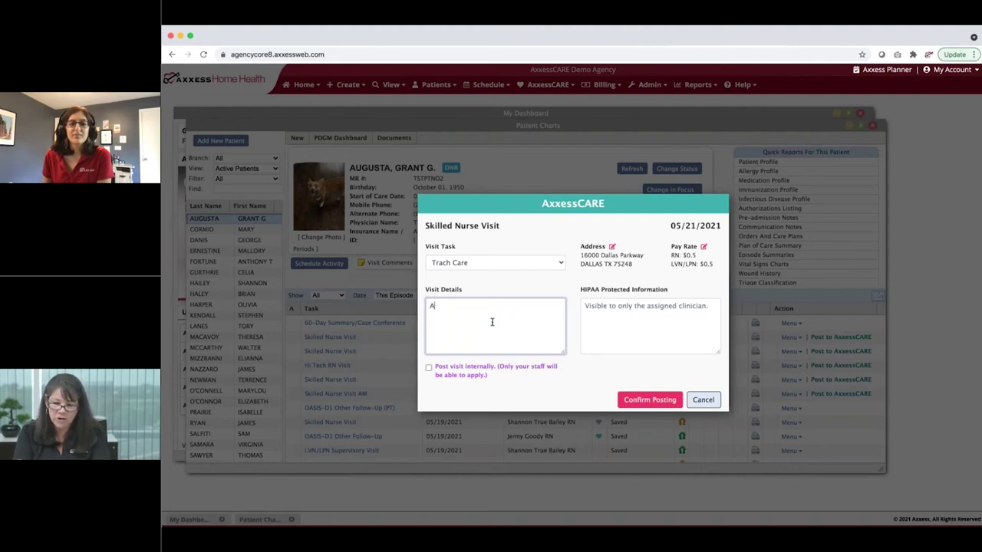
text(Sup)
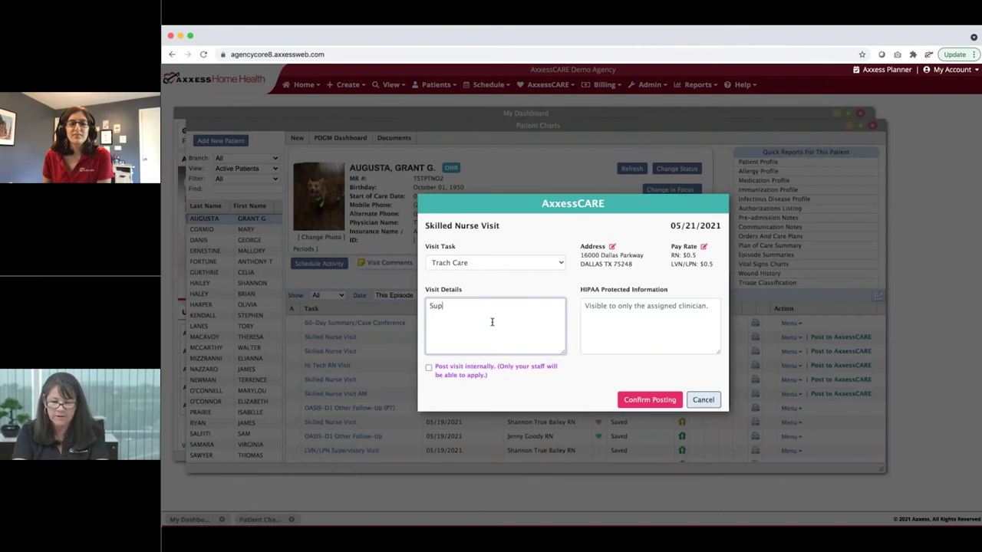
text(plies are)
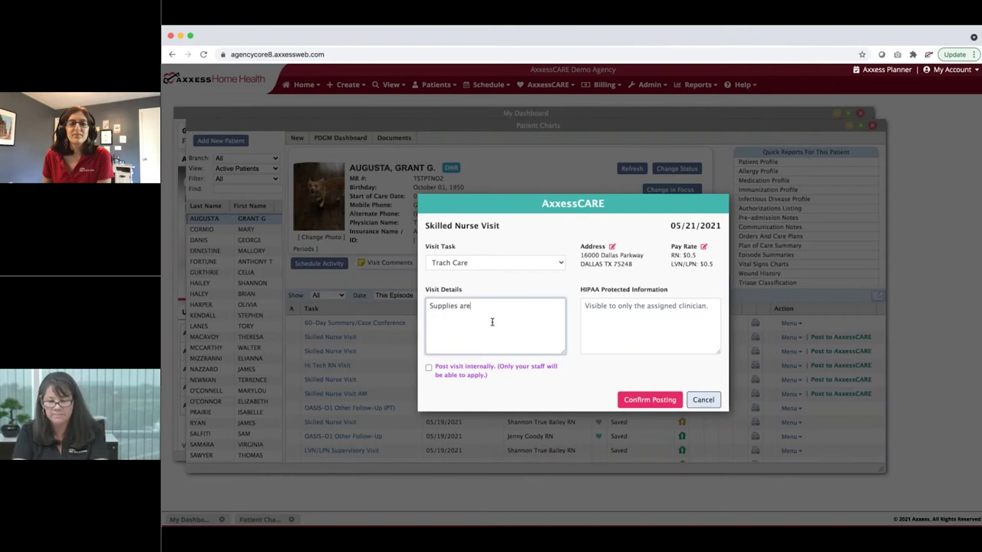
text( int the home)
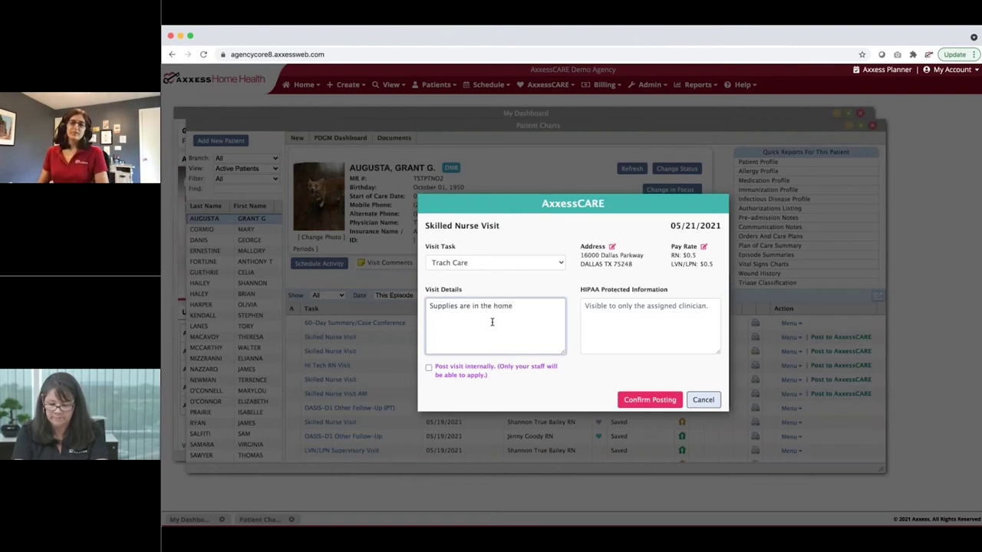
text(. Visit )
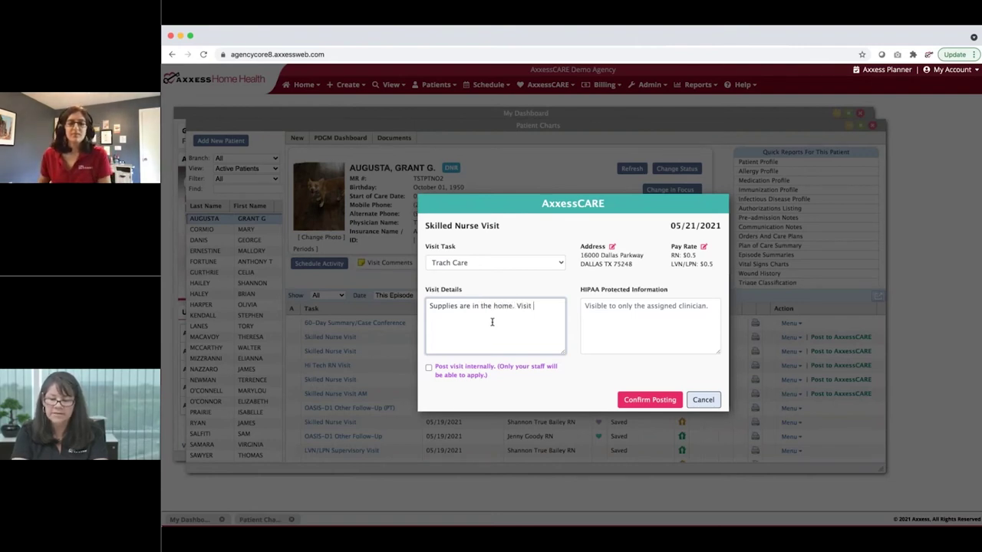
text(must be c)
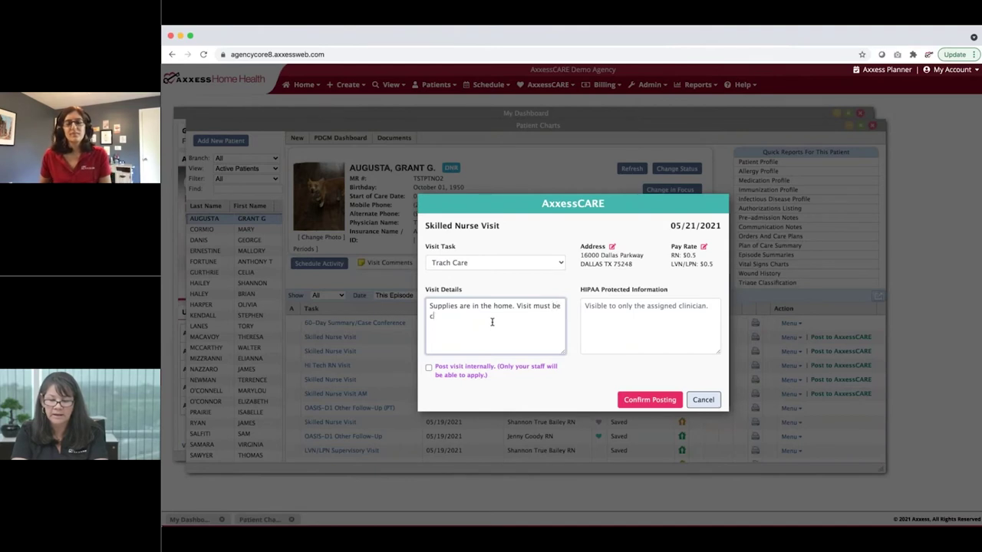
text(ompleted b)
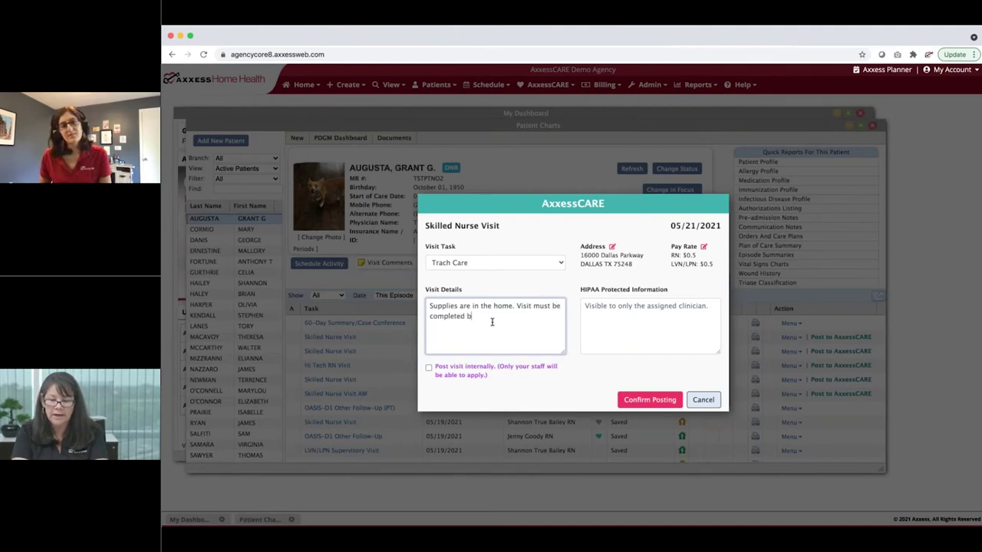
text(y 11am.)
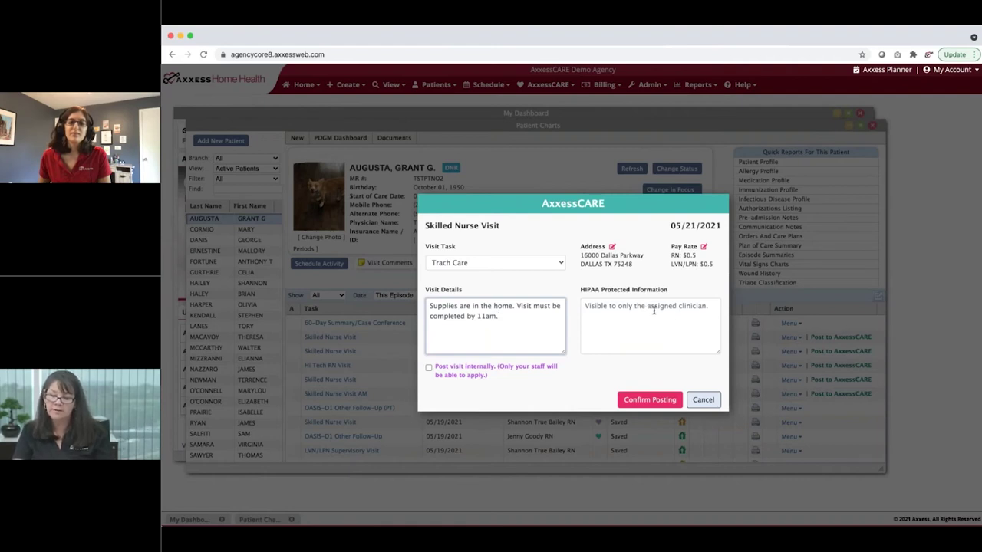
click(650, 400)
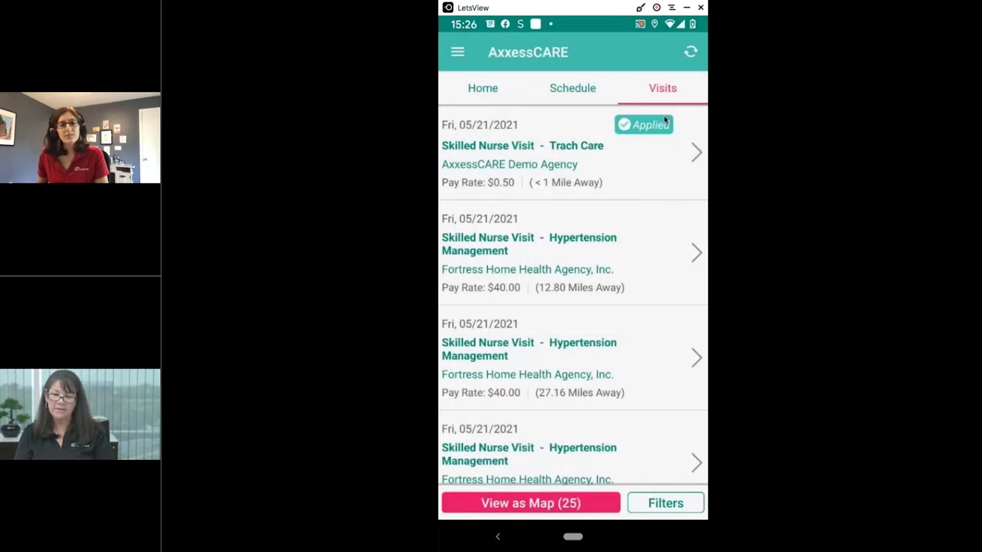
Minimize the LetsView phone mirror to show the AxxessCARE web dashboard of posted visits.
click(686, 9)
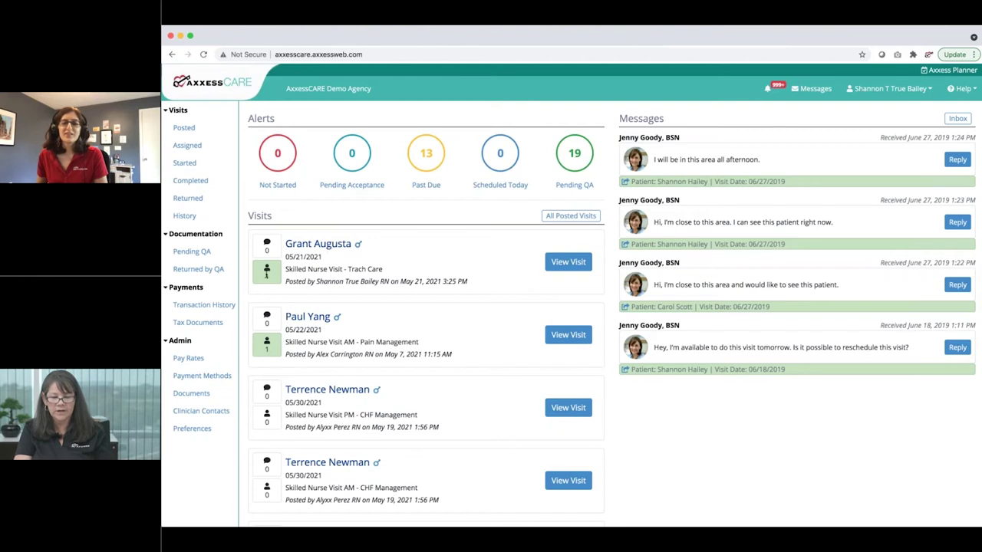
Open the Trach Care visit's details, then view the applying nurse's professional profile.
click(566, 261)
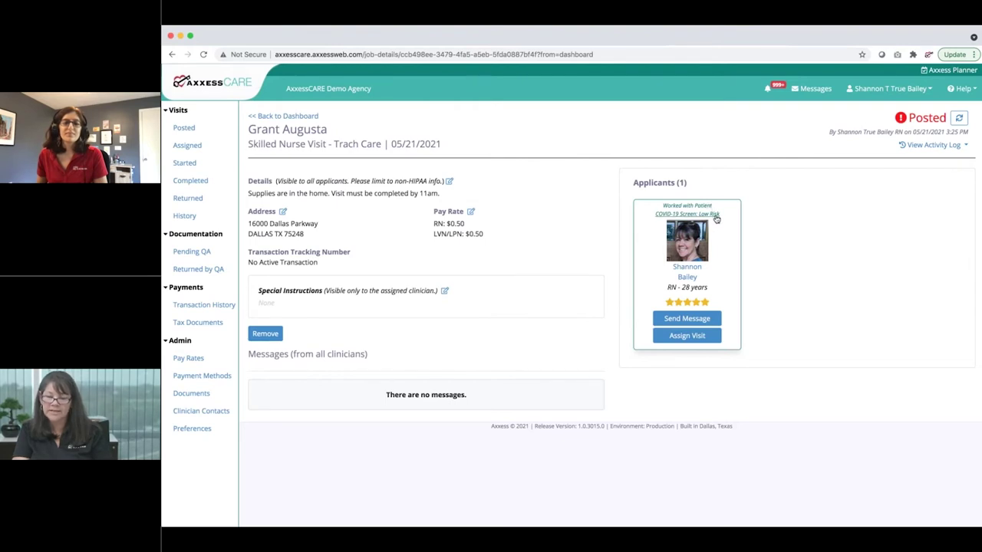
click(687, 270)
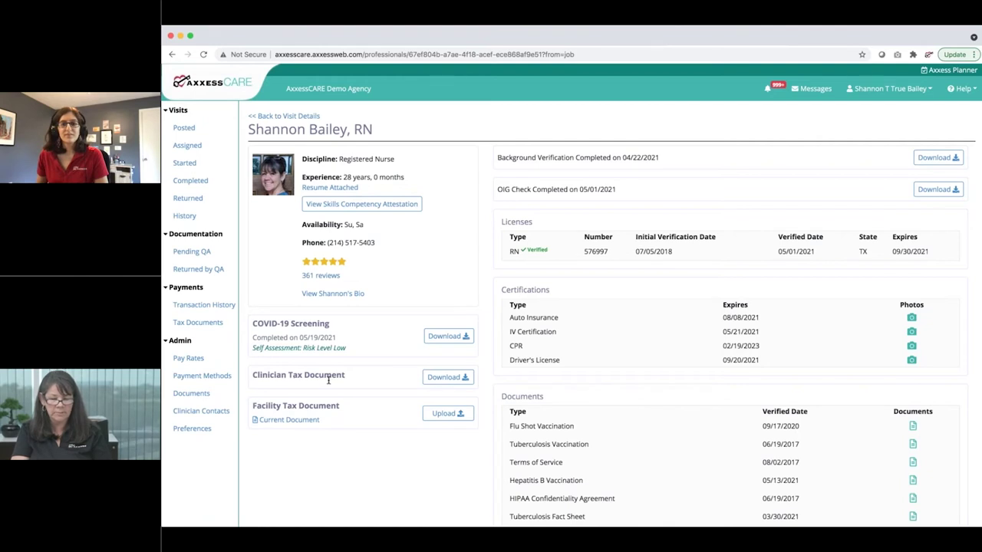
Open the applicant's skills competency attestation to review their scores.
click(385, 204)
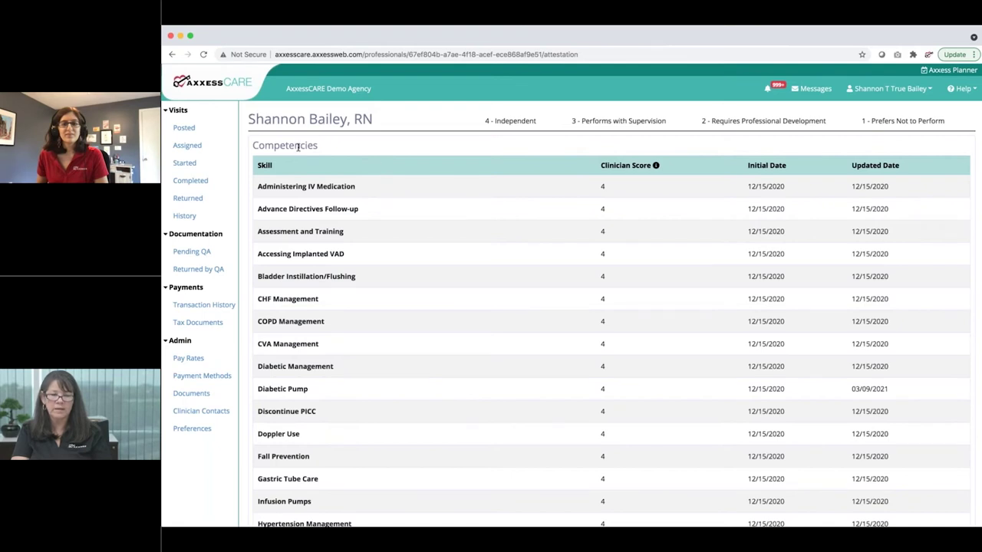
click(172, 54)
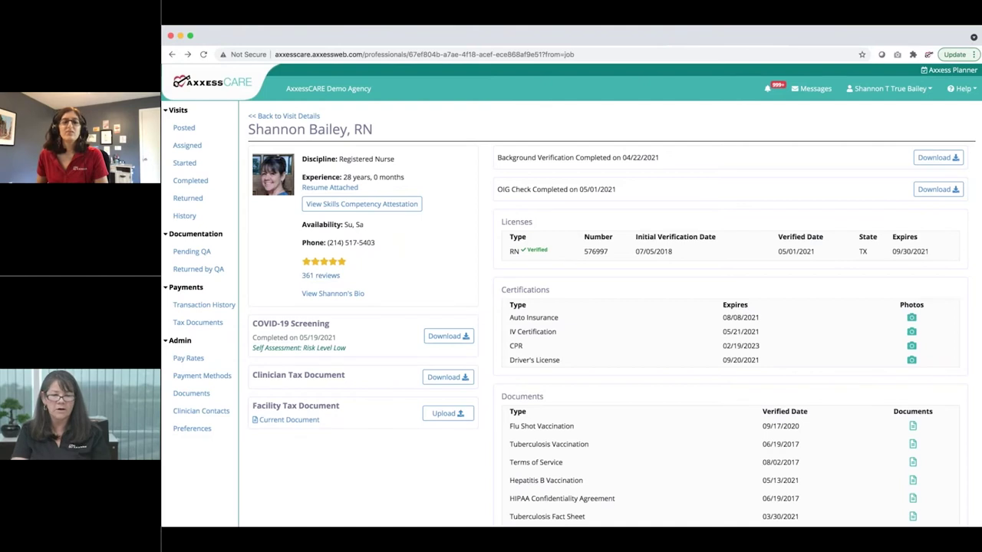
click(304, 116)
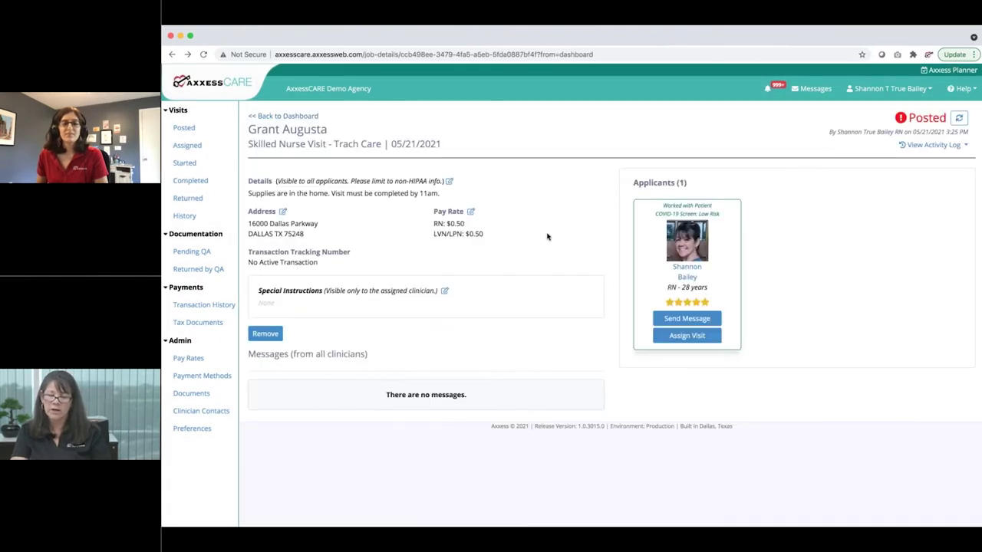
Assign the visit to the applicant and accept the $0.50 payment confirmation.
click(687, 335)
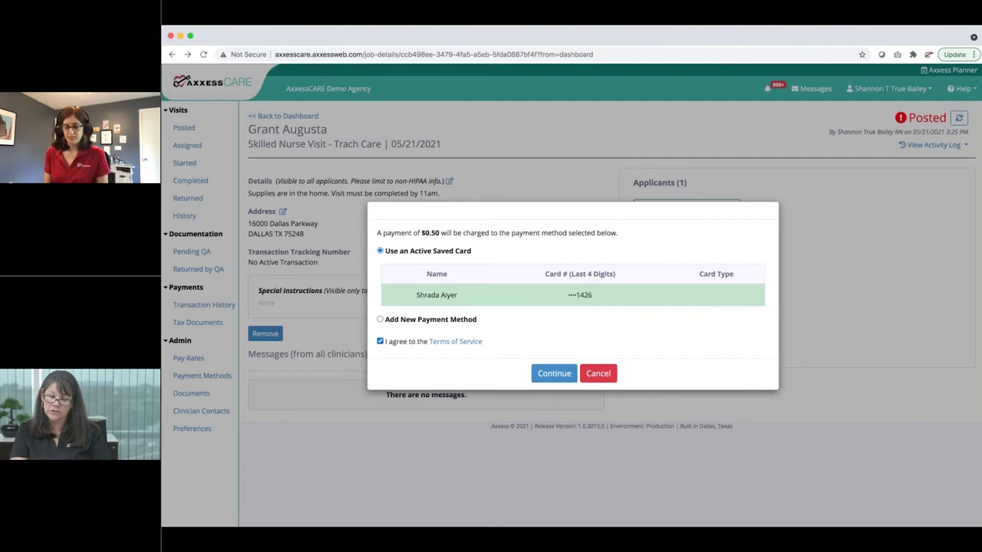
click(554, 373)
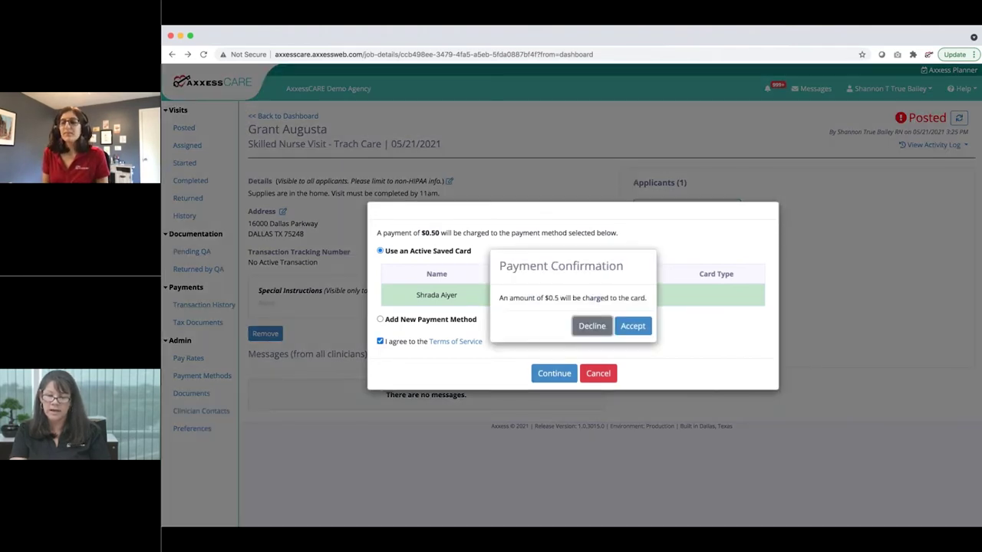
click(641, 326)
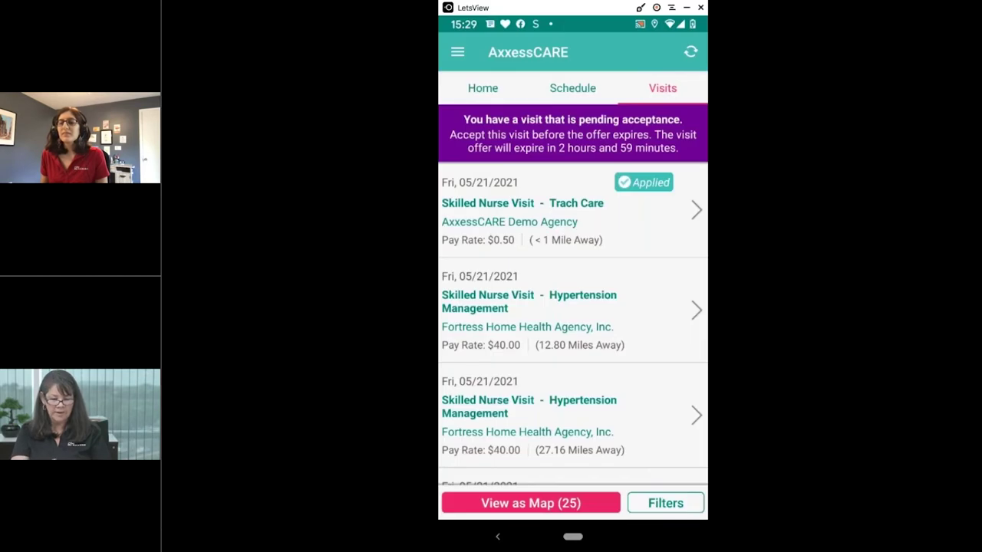
Switch the AxxessCARE mobile app from the visits list to the Home dashboard.
click(502, 91)
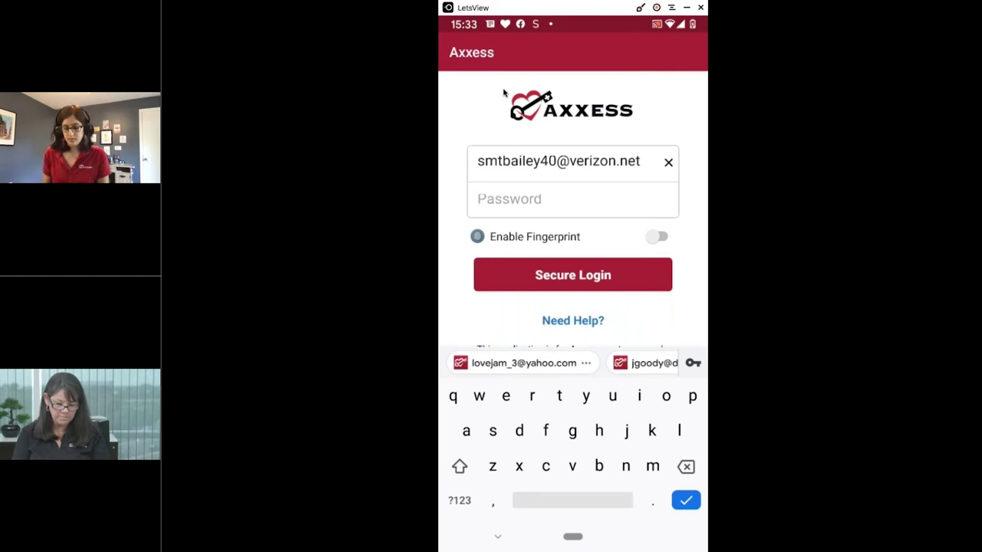
Submit the Axxess app login and choose the agency profile to sign in with.
key(Return)
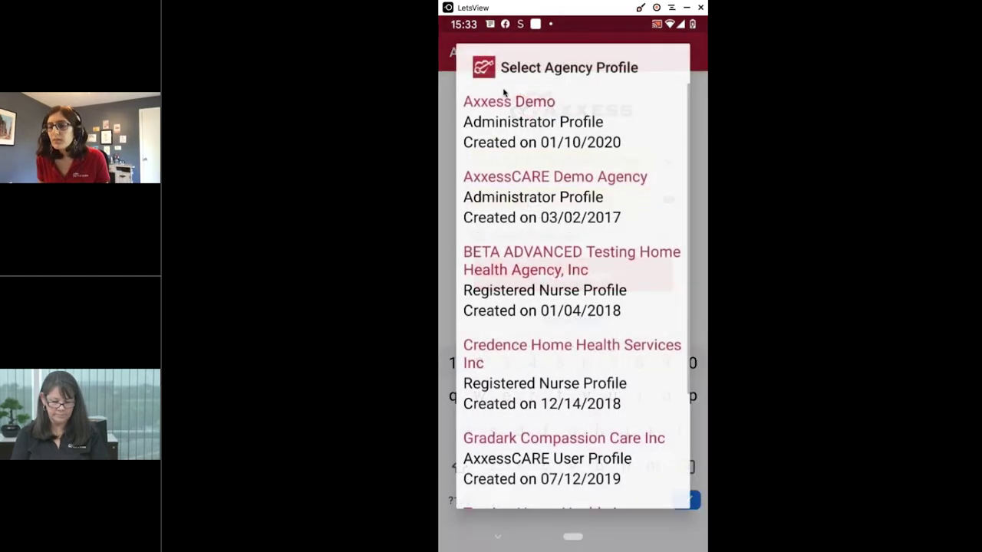
click(503, 95)
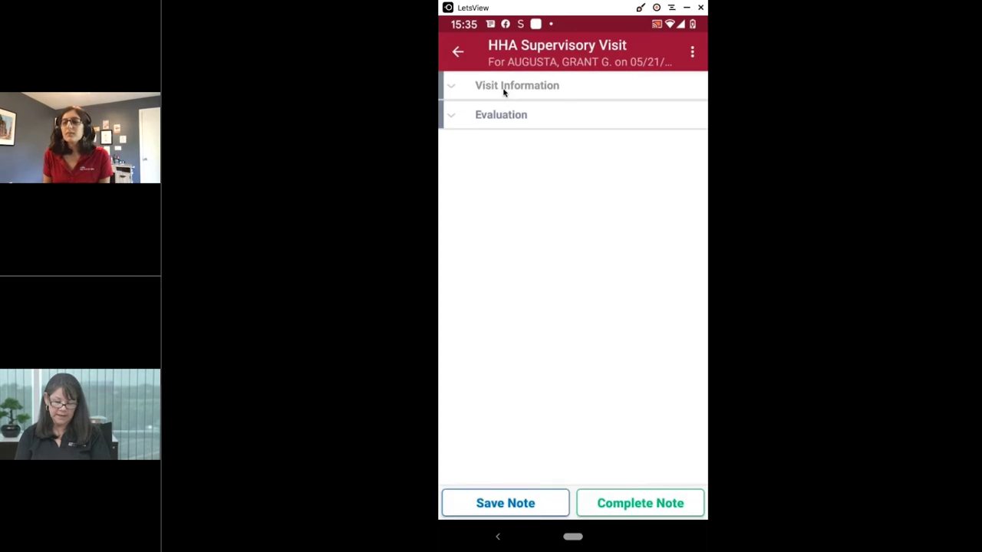
Expand the note's Visit Information section and scroll through fields like Aide Present and Visit Date.
click(503, 92)
scroll(503, 92, down, 3)
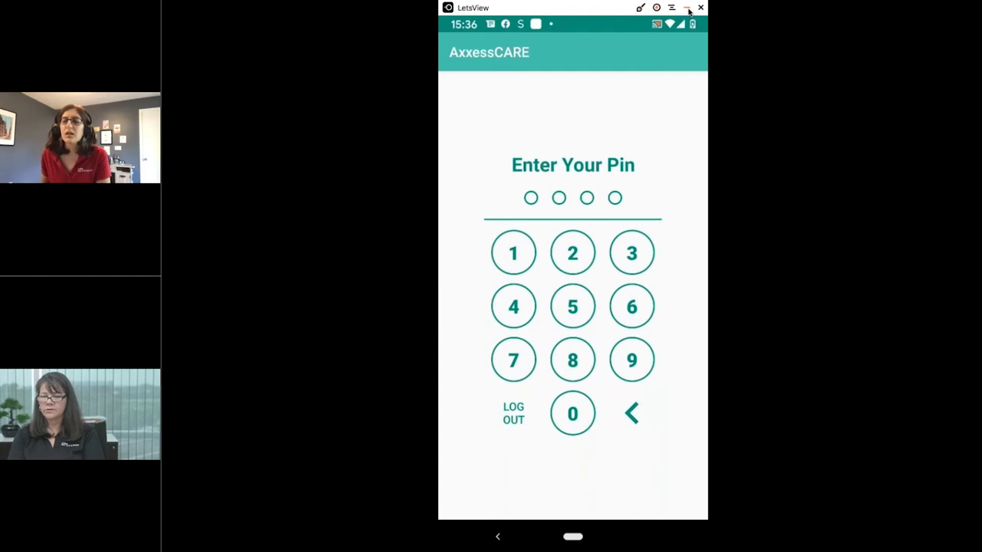
Minimize the LetsView phone mirror to reveal the training title slide.
click(688, 9)
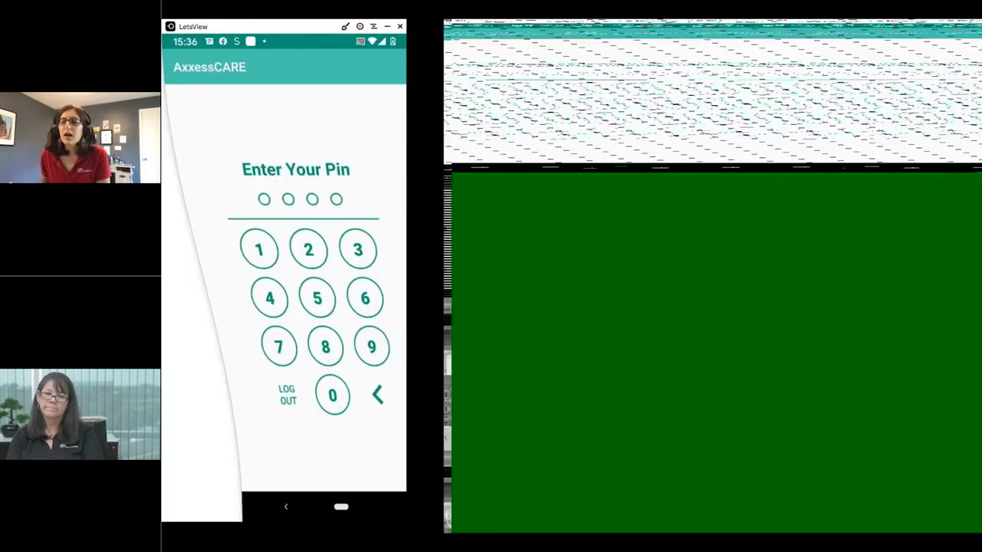
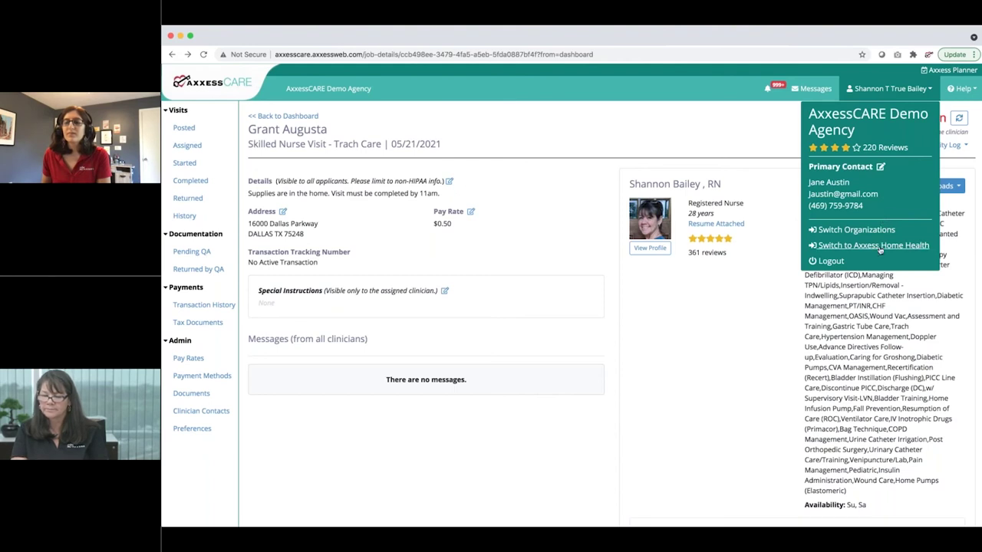
In Axxess Home Health, clear the rejected password, re-enter it and retry signing in.
click(873, 246)
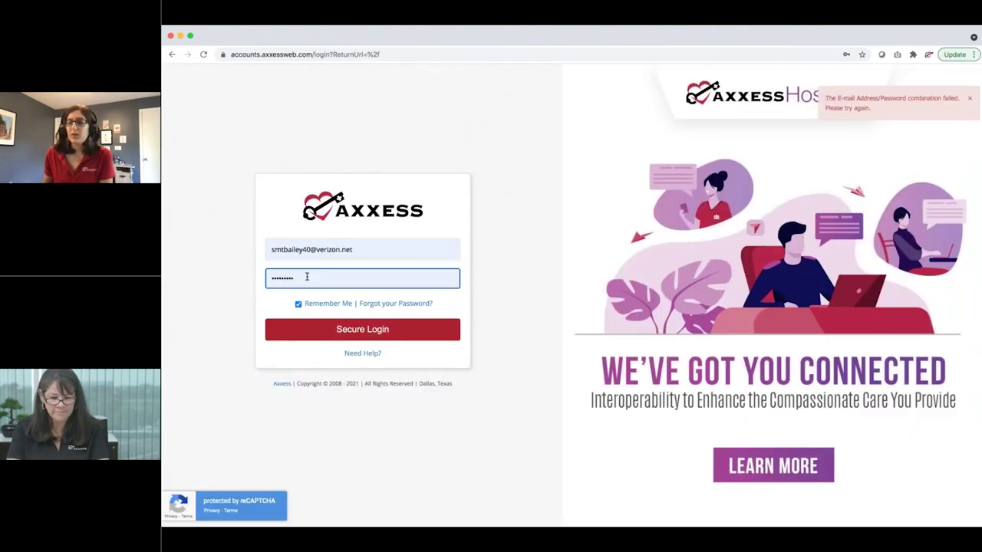
key(BackSpace)
key(BackSpace)
key(BackSpace)
key(BackSpace)
key(BackSpace)
key(BackSpace)
key(BackSpace)
key(BackSpace)
key(BackSpace)
text(******)
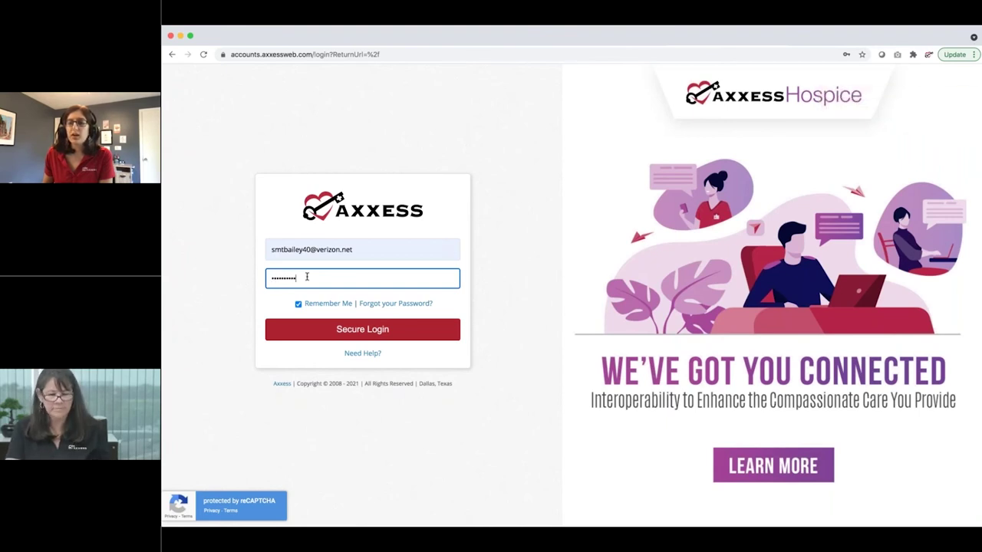
click(339, 328)
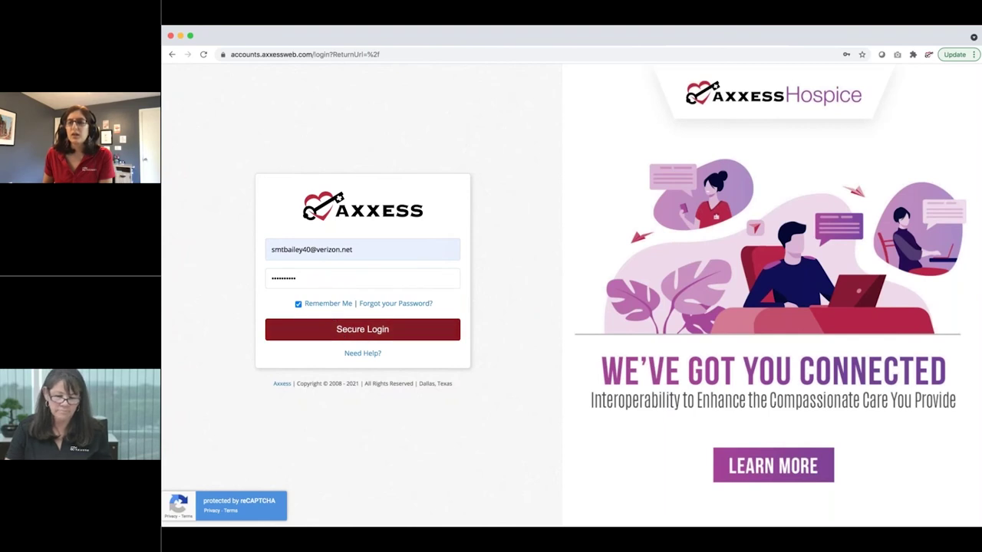
Correct the mistyped end of the e-mail address, re-enter the password and submit the login.
click(312, 279)
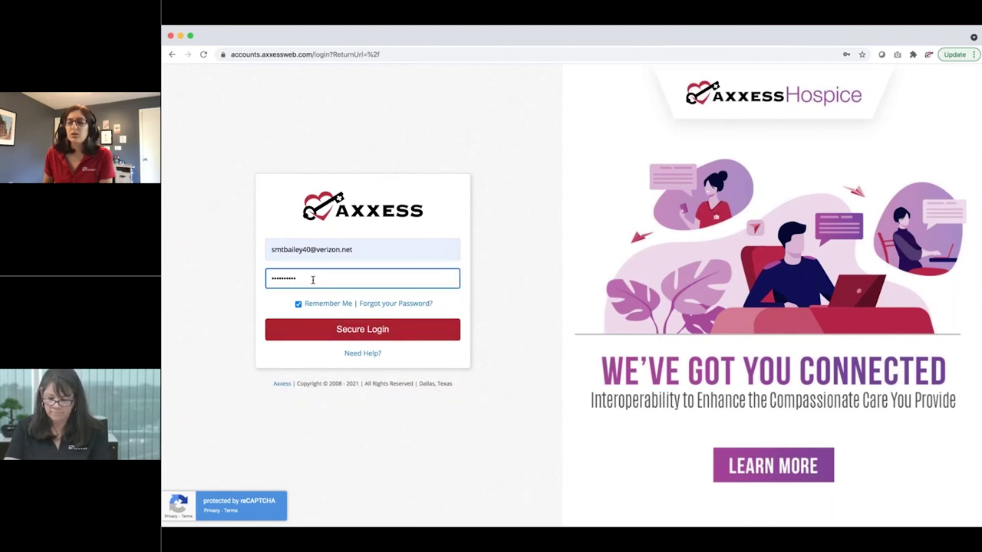
click(346, 249)
key(BackSpace)
key(BackSpace)
key(BackSpace)
key(BackSpace)
key(BackSpace)
key(BackSpace)
key(BackSpace)
key(BackSpace)
key(BackSpace)
key(BackSpace)
key(BackSpace)
key(BackSpace)
key(BackSpace)
text(0)
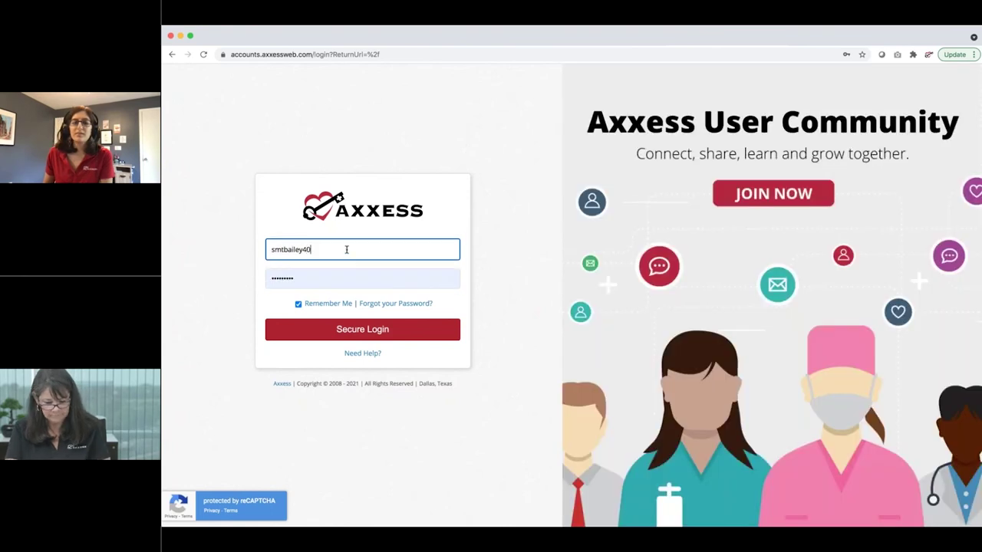
text(@)
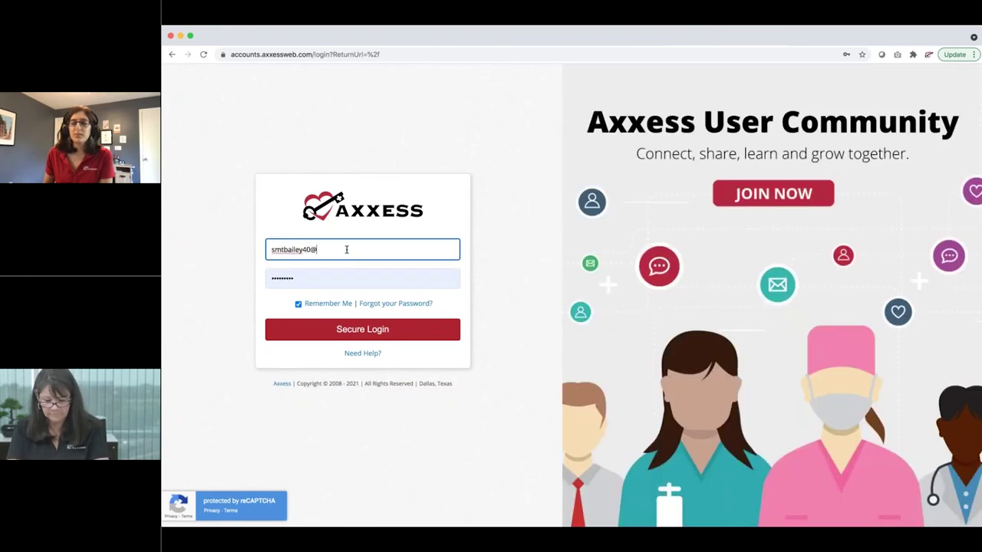
text(verizon)
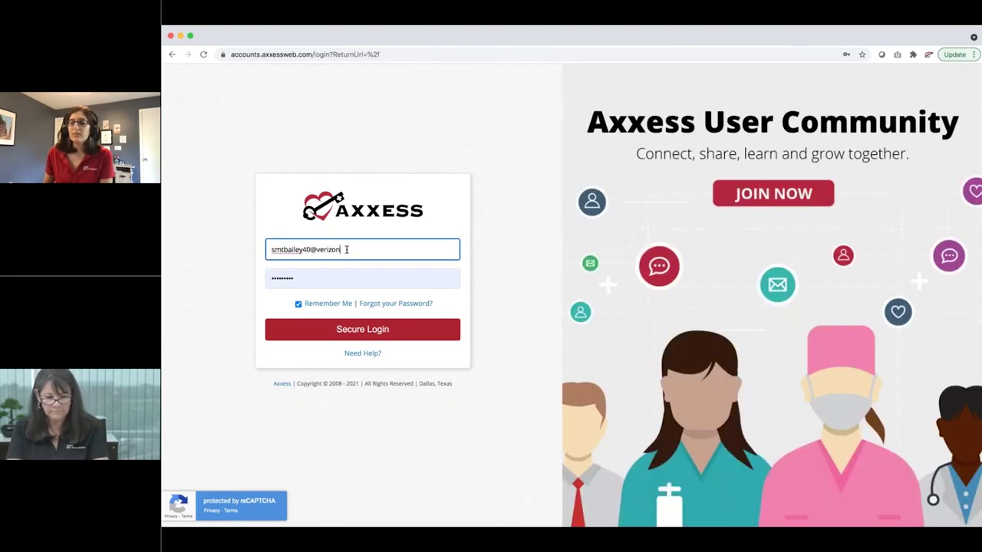
text(.net)
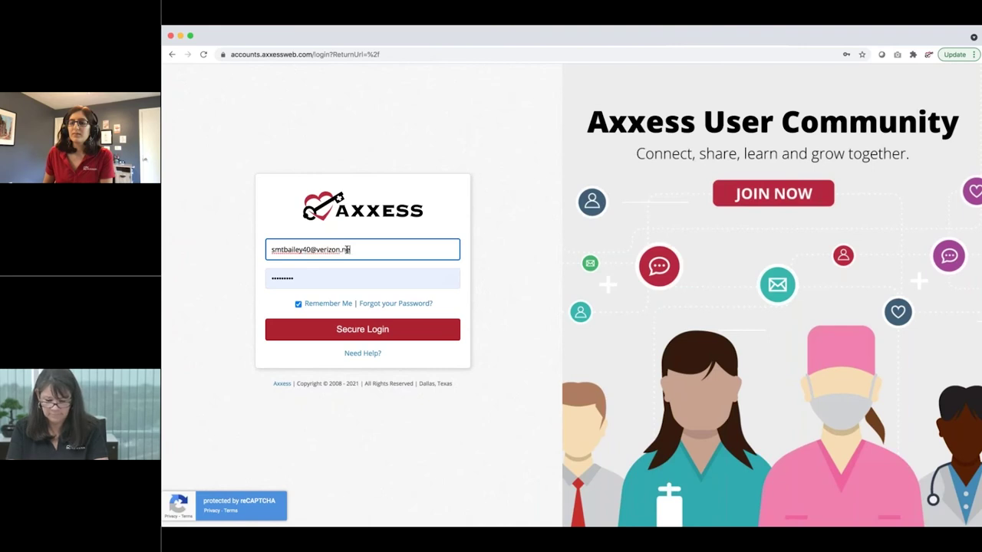
click(301, 280)
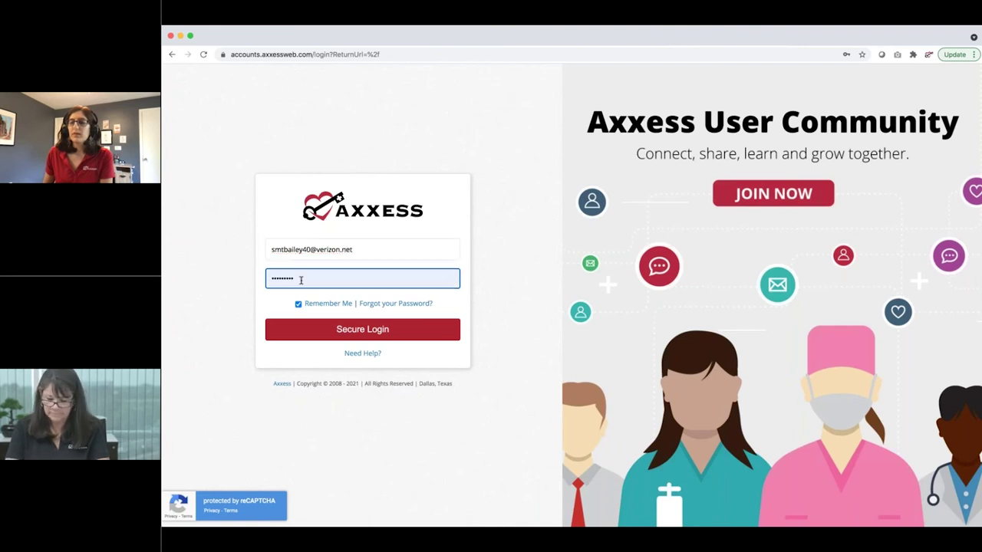
key(BackSpace)
key(BackSpace)
key(BackSpace)
key(BackSpace)
text(•)
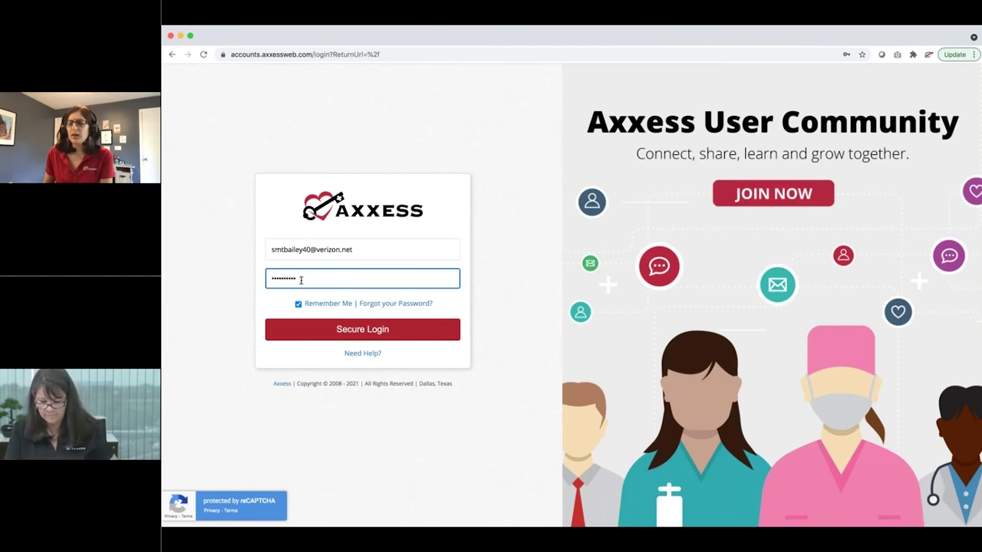
text(•••••••••)
key(Return)
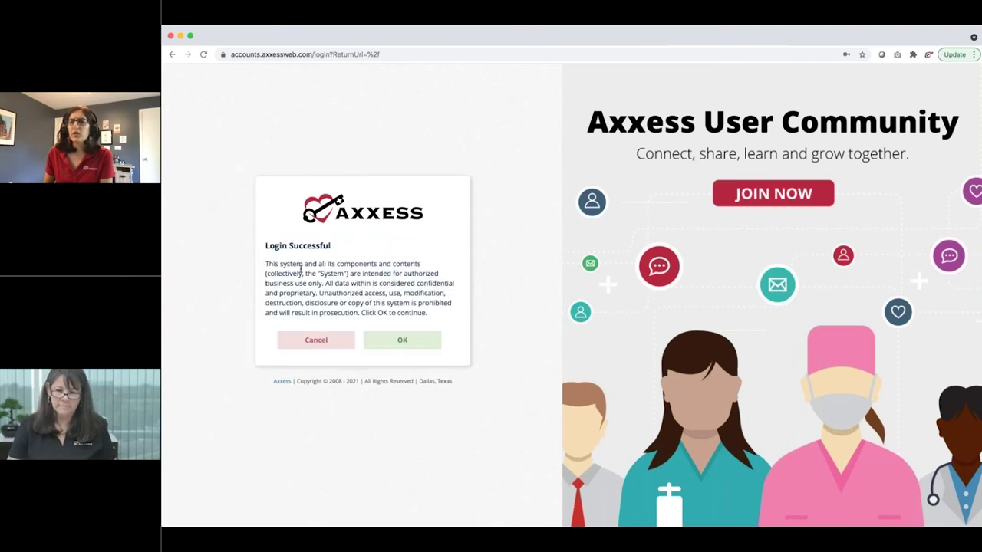
Accept the Login Successful notice and open AxxessCARE Demo Agency under Home Health.
click(401, 340)
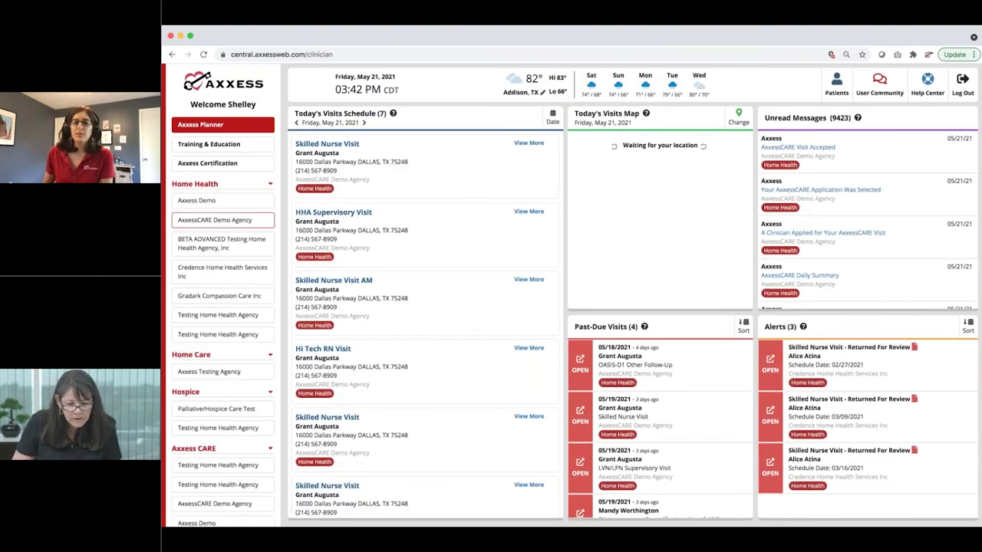
click(247, 220)
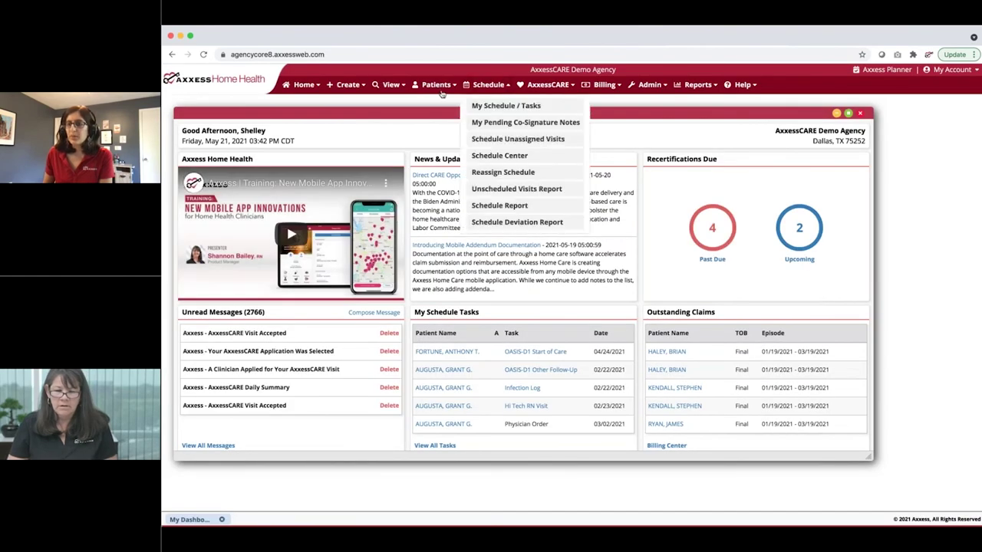
Go to Patient Charts, pick a Skilled Nurse Visit task, and open the Immunization Profile quick report.
mouse_move(438, 86)
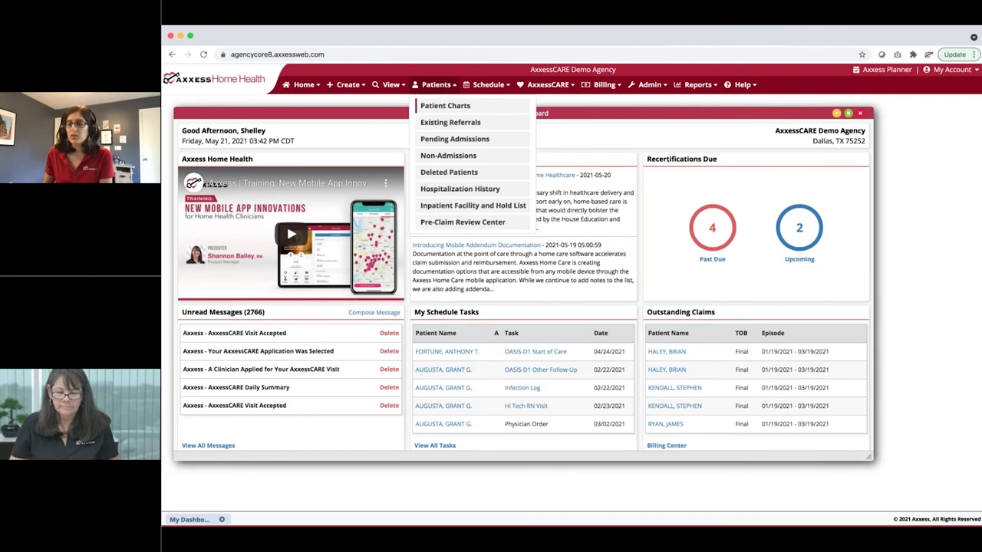
click(443, 107)
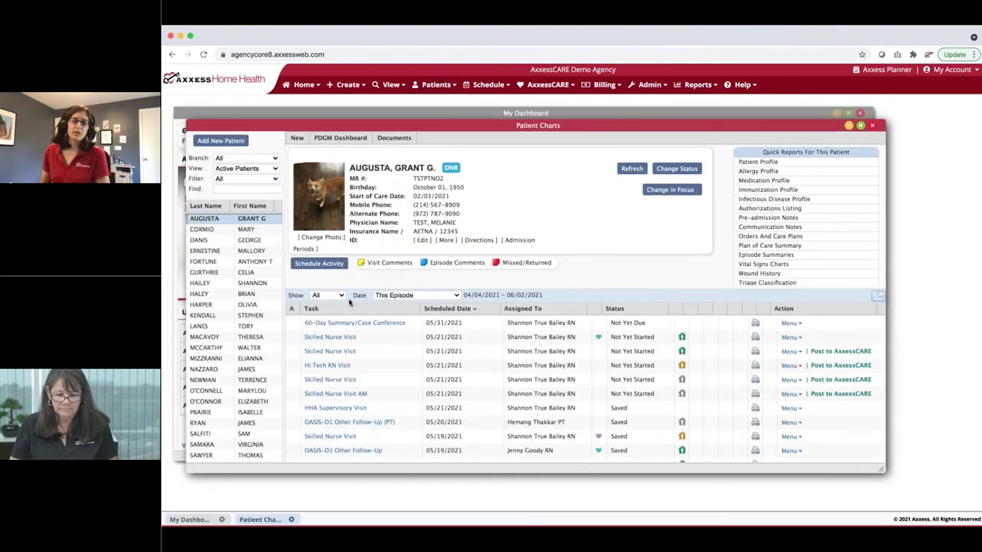
click(338, 337)
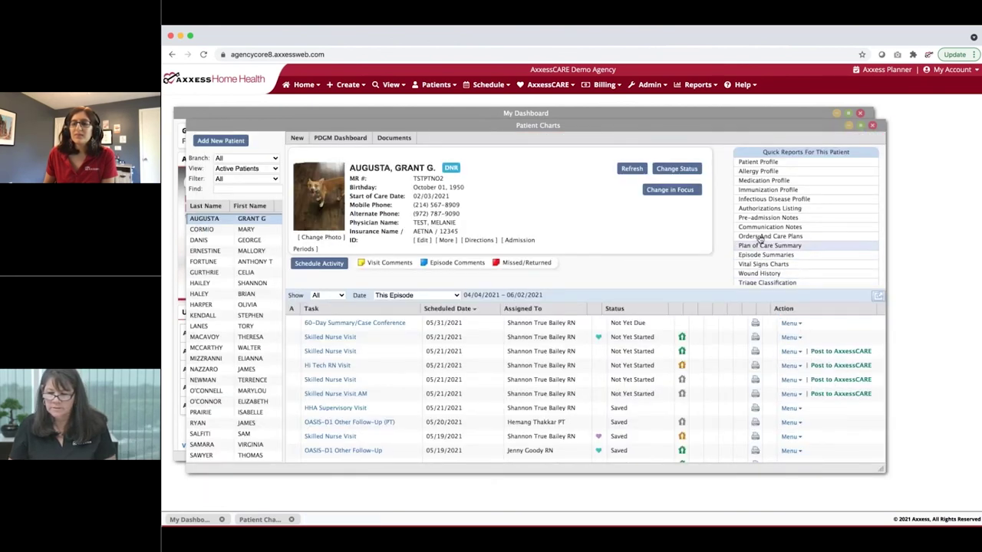
click(760, 190)
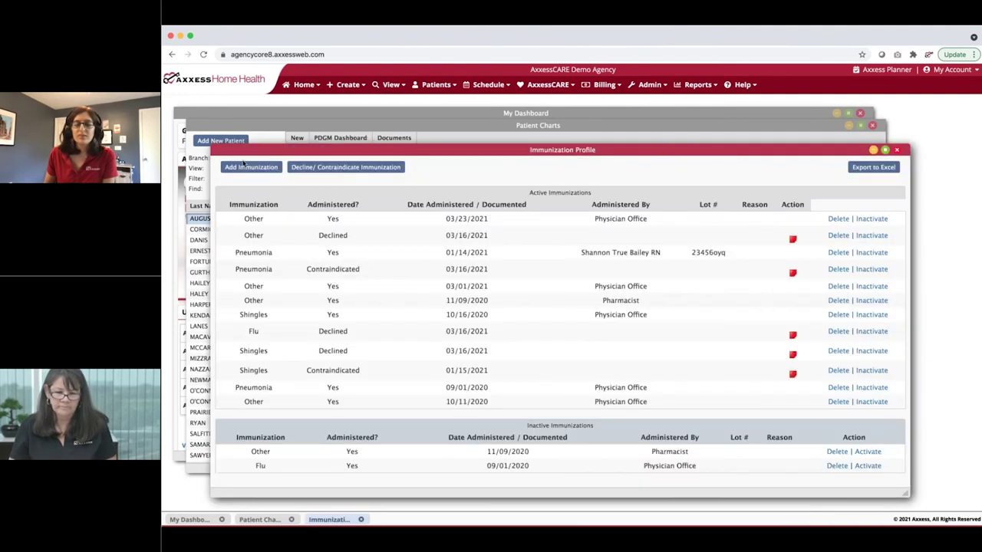
Preview the Add Immunization log form, cancel it unsaved, and close the Immunization Profile.
click(245, 166)
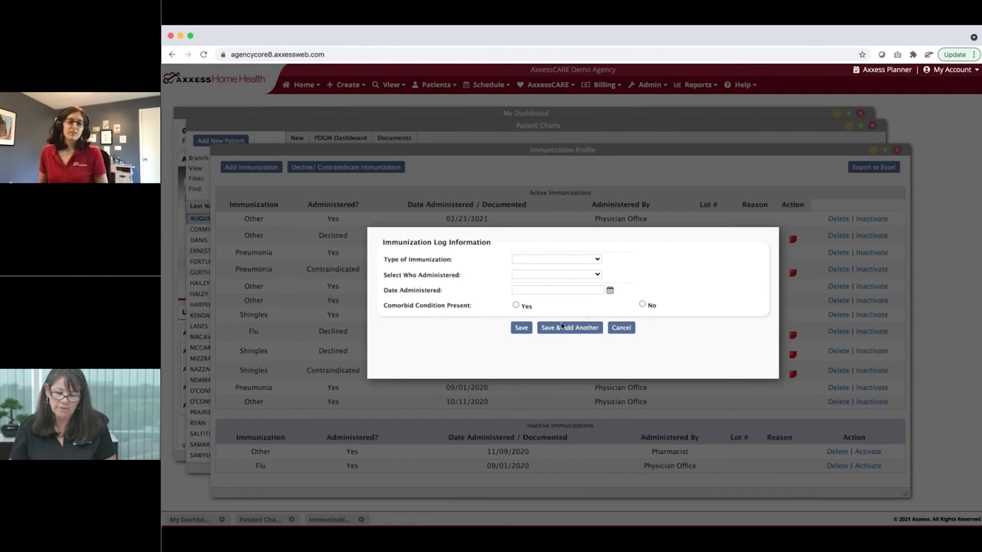
click(623, 329)
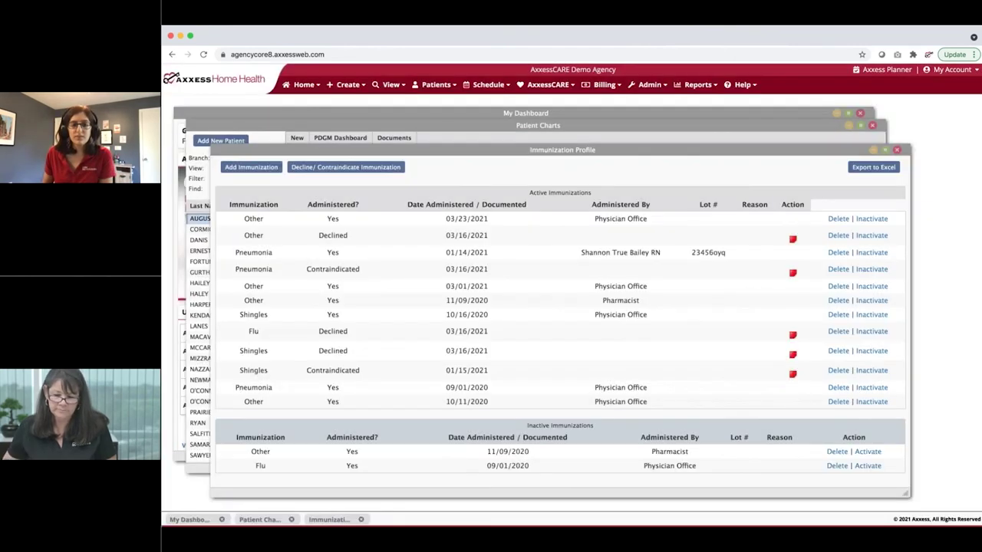
click(898, 152)
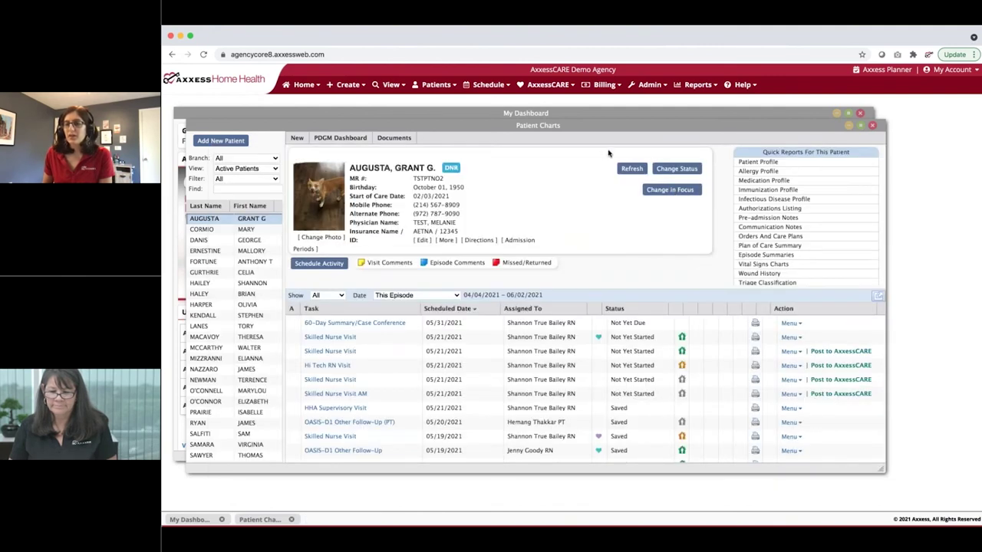
Display the Admin menu's Lists submenu (Patients, Referrals, Contacts, Physicians, Users).
mouse_move(649, 86)
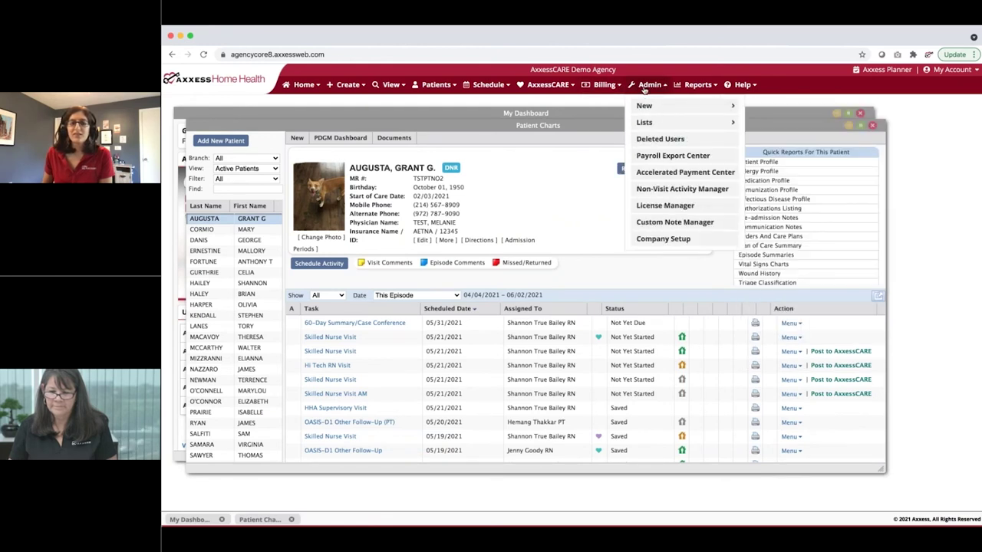
mouse_move(694, 119)
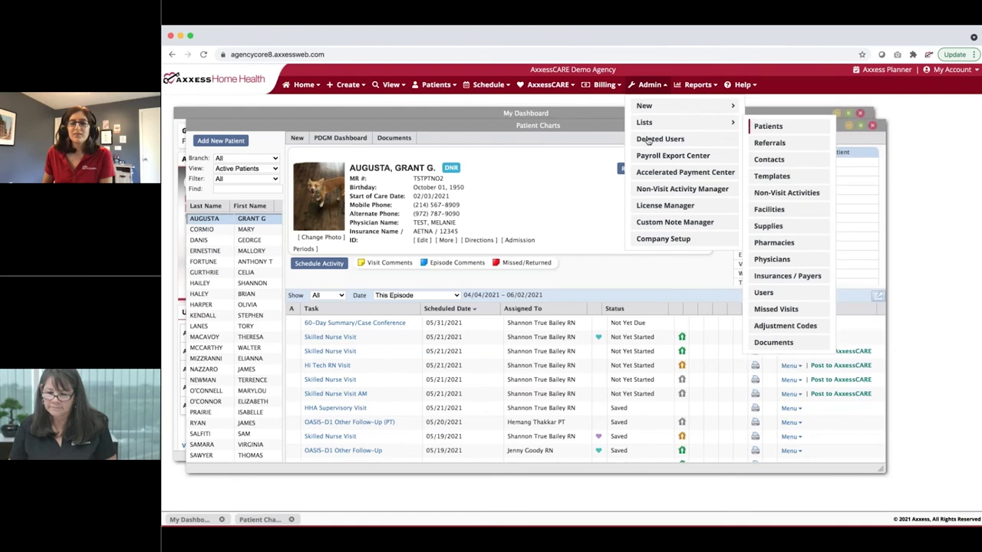
mouse_move(698, 86)
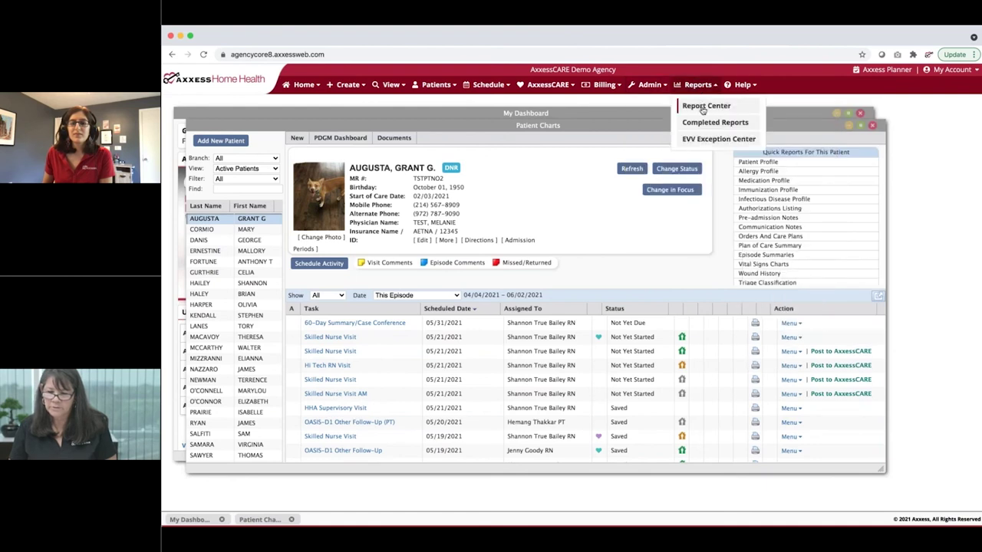
click(702, 110)
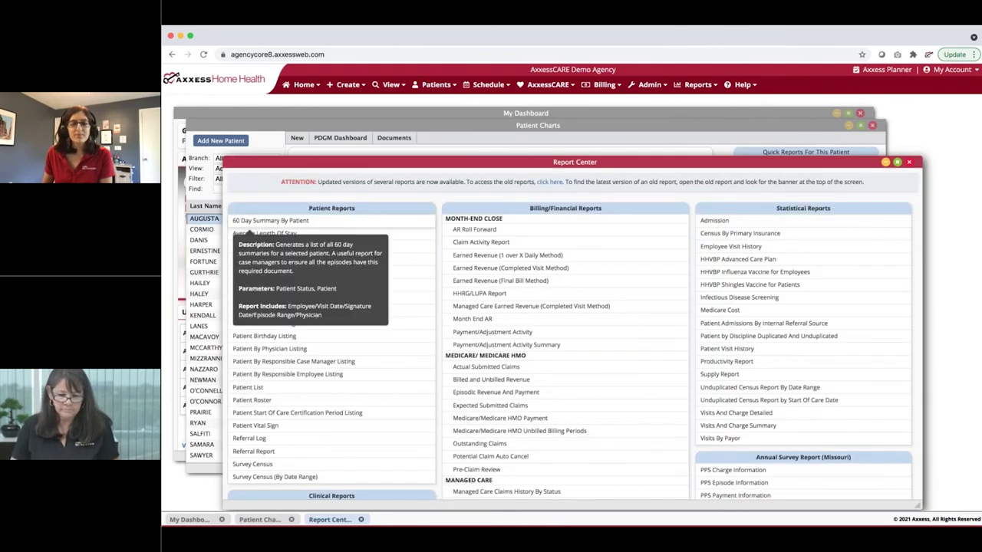
right_click(353, 241)
scroll(353, 240, down, 3)
scroll(352, 241, down, 4)
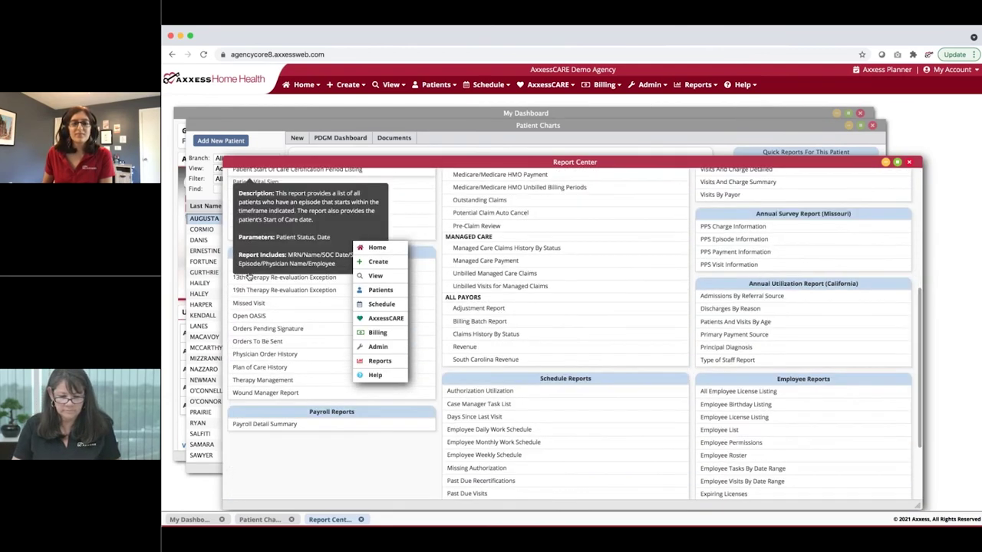
mouse_move(380, 361)
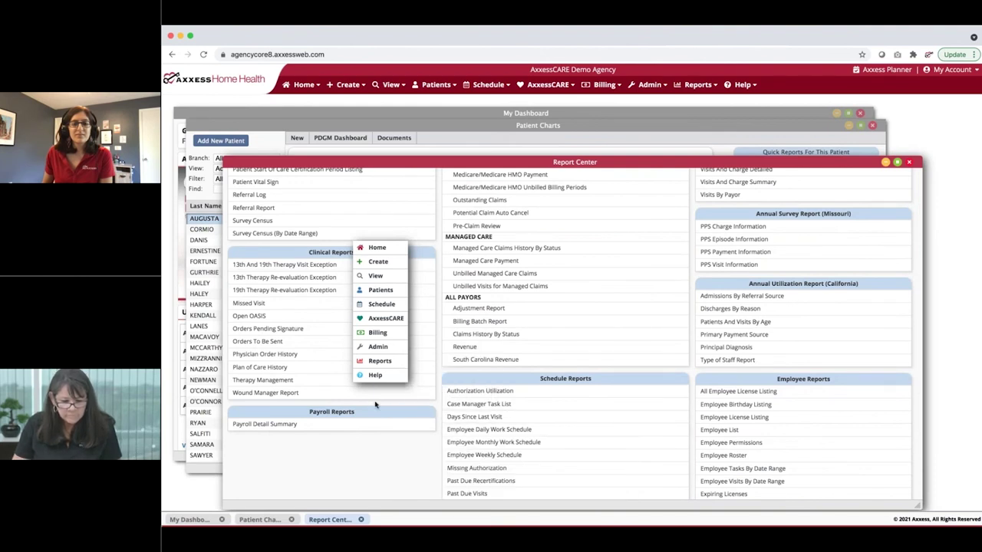
mouse_move(489, 363)
scroll(489, 363, down, 2)
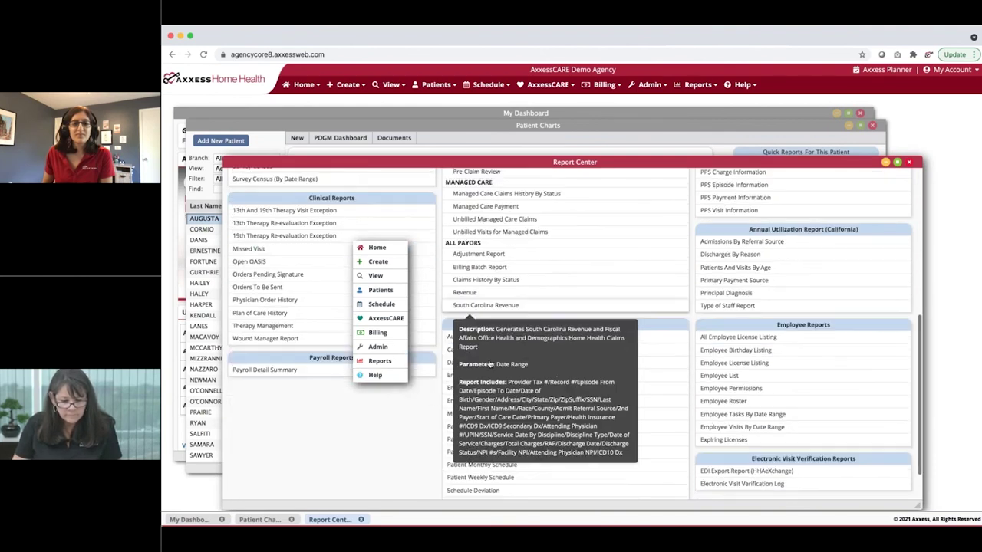
scroll(489, 363, up, 4)
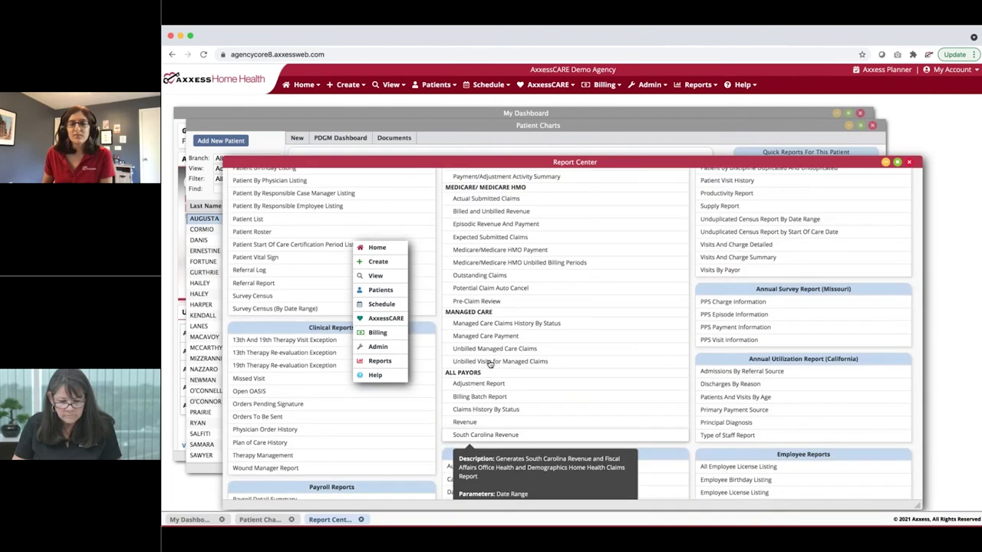
scroll(673, 375, down, 3)
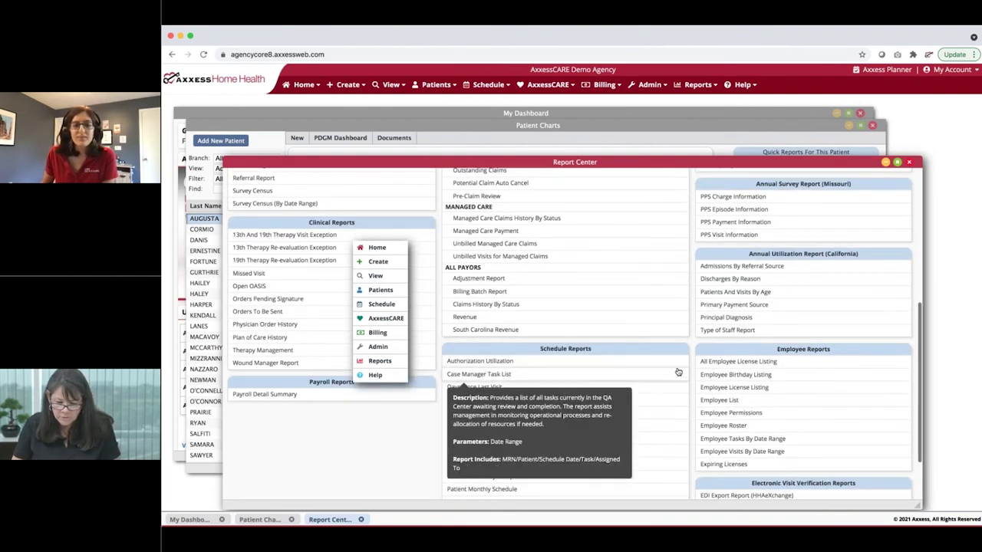
mouse_move(678, 444)
scroll(679, 444, down, 2)
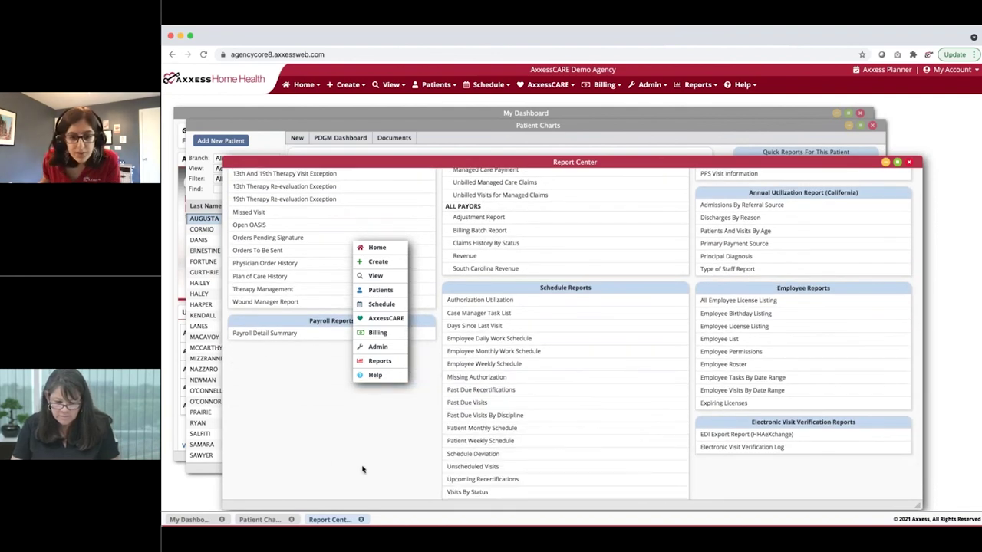
scroll(293, 400, down, 1)
scroll(293, 400, up, 2)
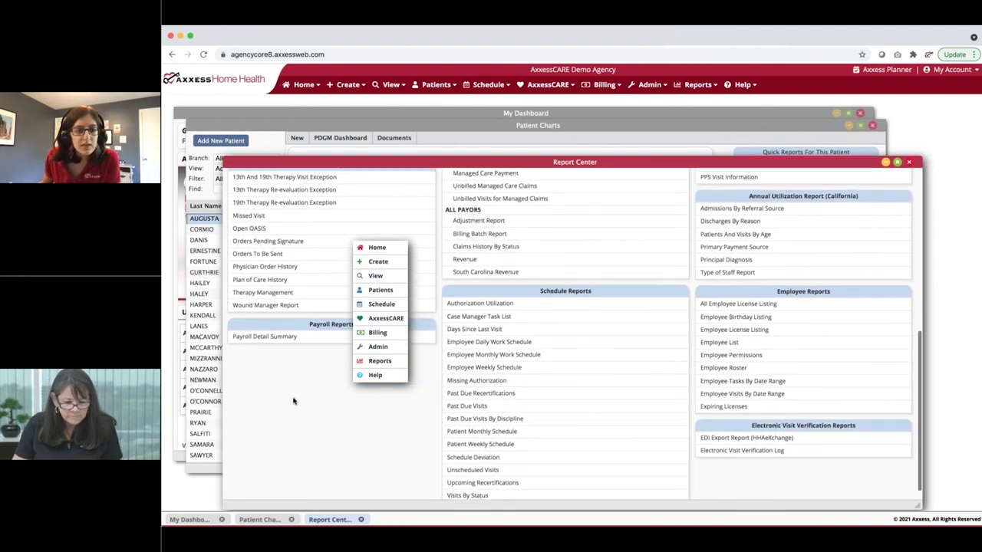
scroll(293, 400, up, 5)
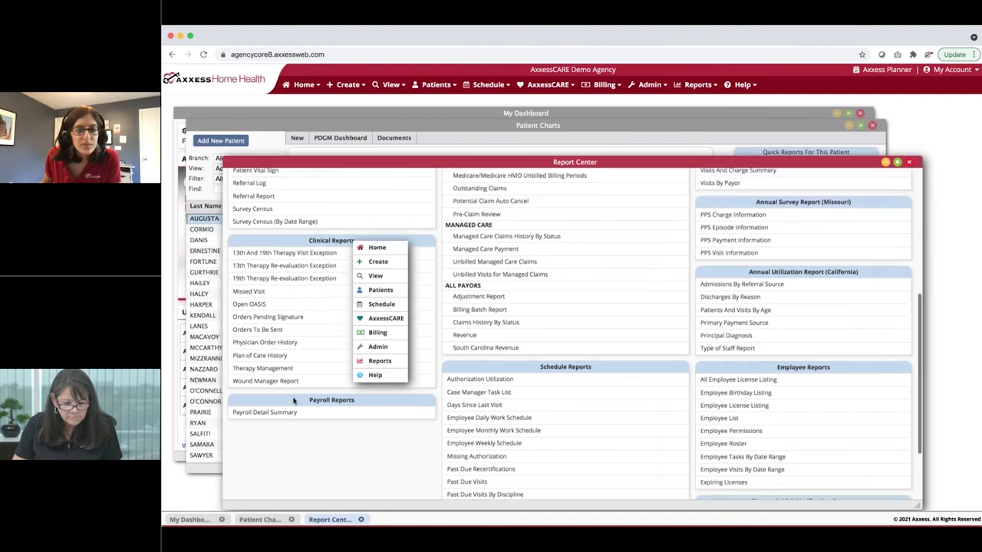
scroll(250, 443, up, 3)
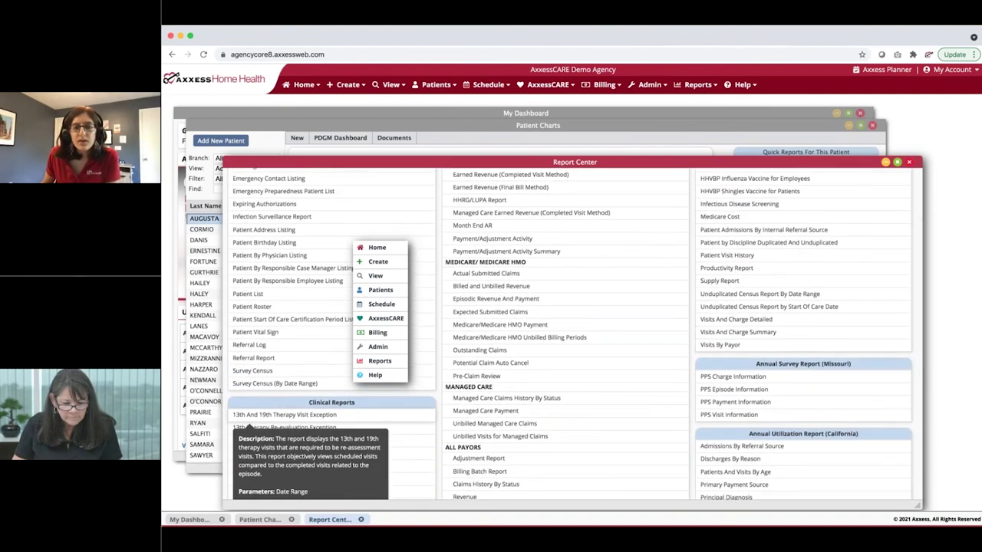
scroll(250, 429, up, 2)
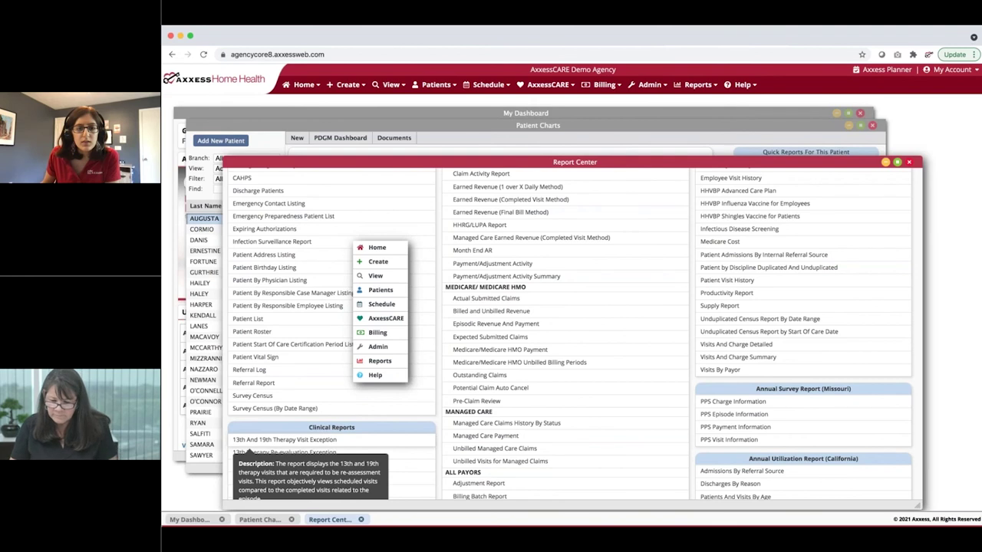
scroll(247, 453, down, 10)
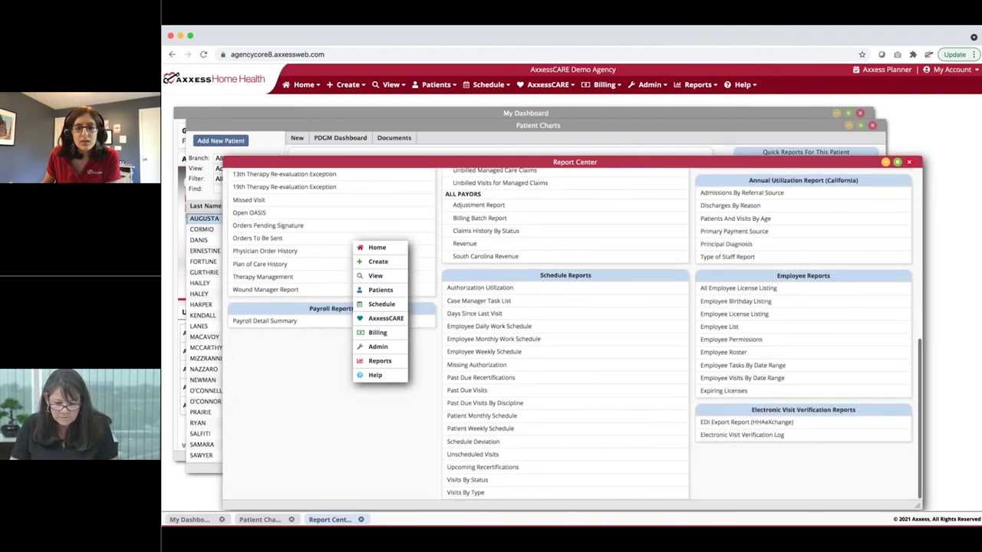
mouse_move(303, 322)
scroll(304, 323, up, 2)
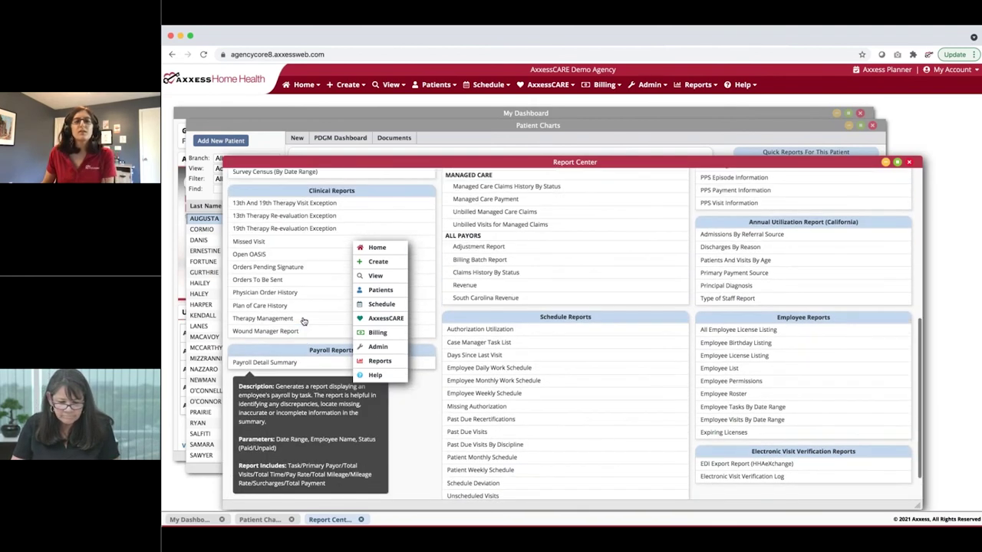
scroll(303, 322, up, 5)
scroll(304, 322, up, 5)
scroll(304, 322, up, 2)
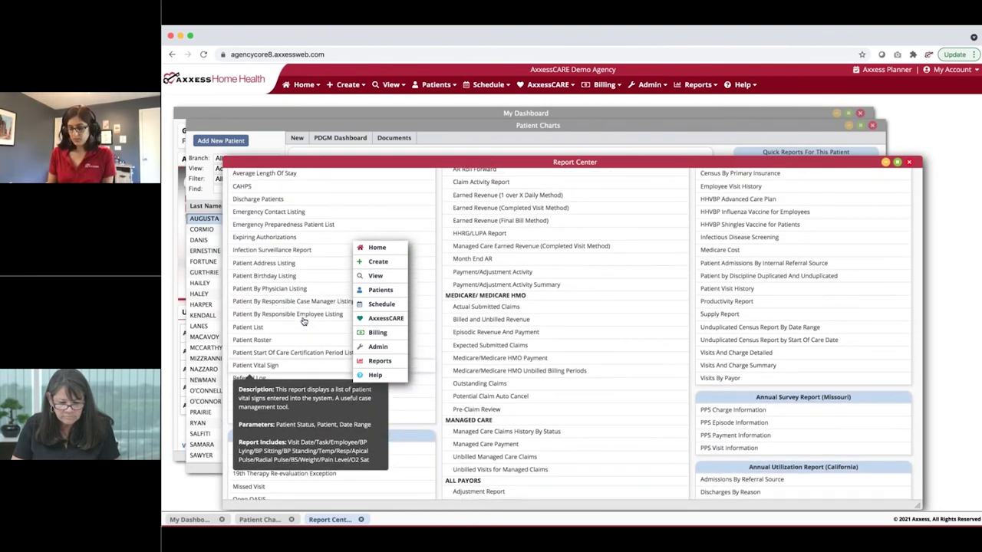
scroll(303, 322, up, 1)
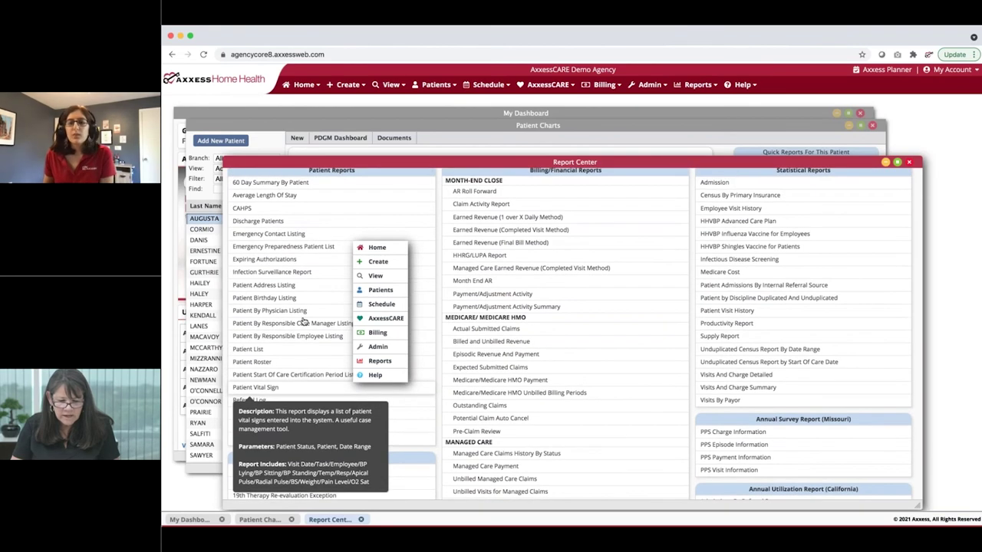
scroll(304, 322, down, 12)
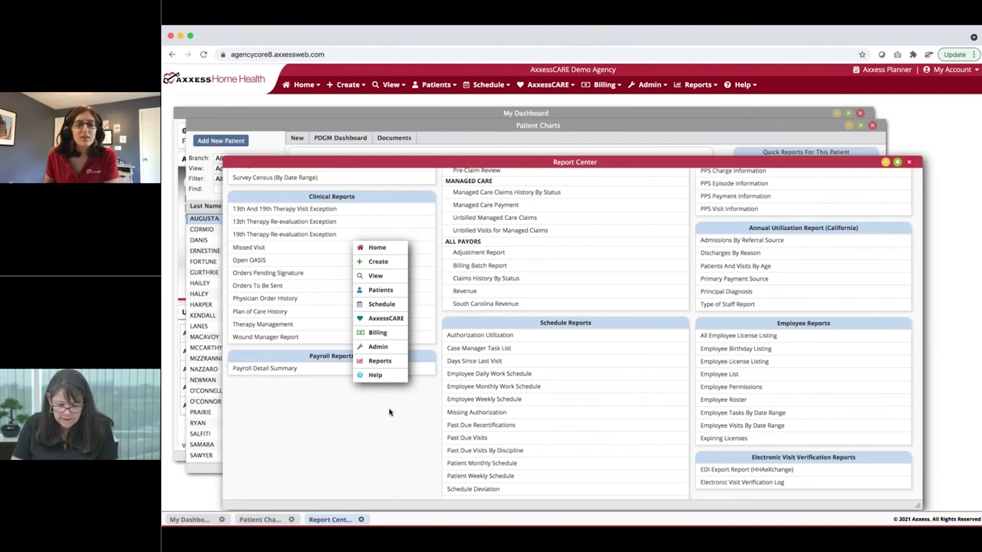
scroll(563, 346, up, 4)
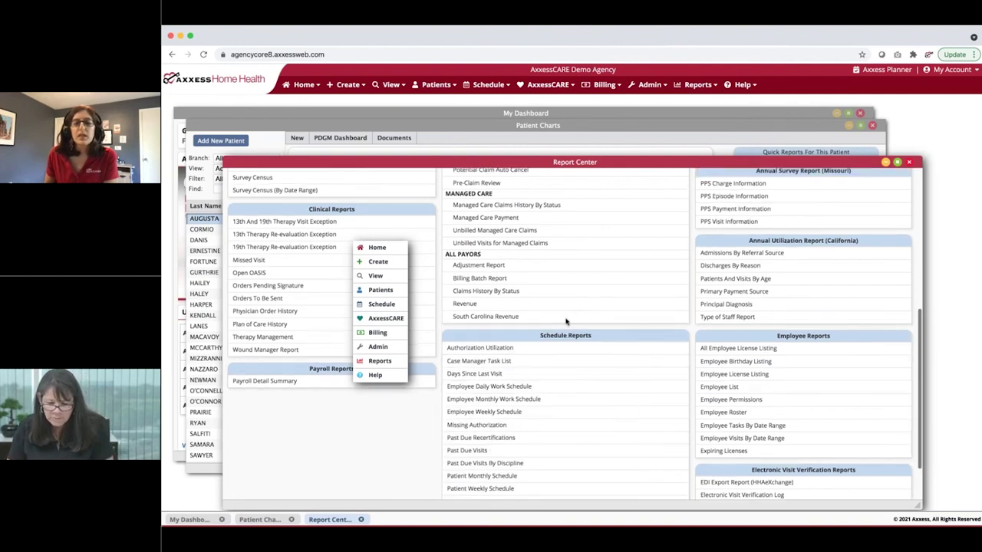
scroll(566, 321, down, 5)
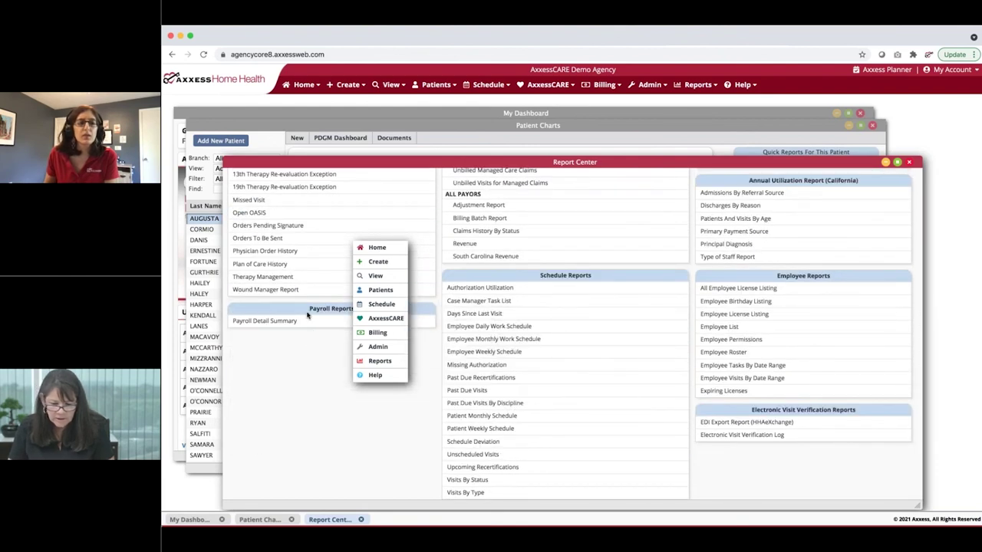
scroll(309, 314, up, 4)
scroll(311, 383, down, 3)
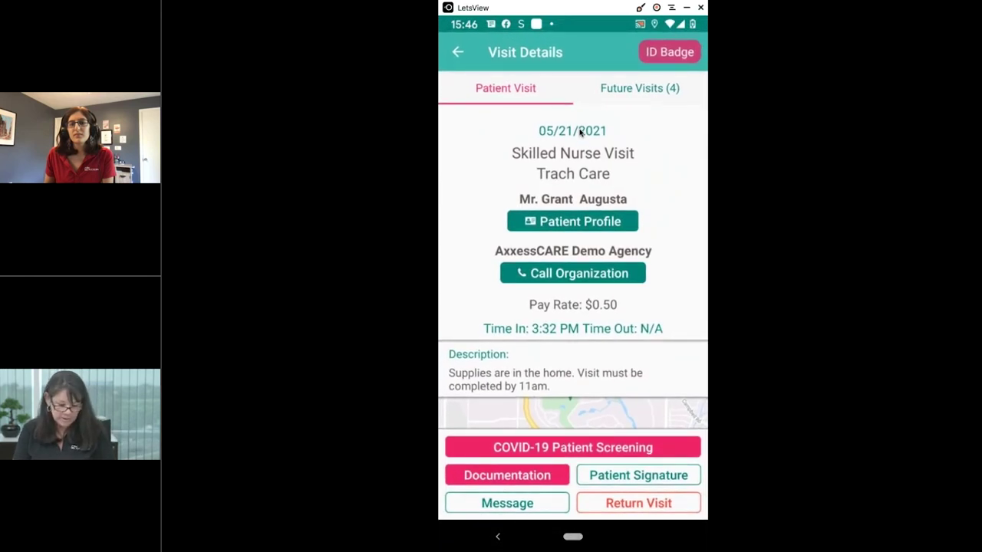
Go back from the visit details to the Schedule in the AxxessCARE app.
key(Escape)
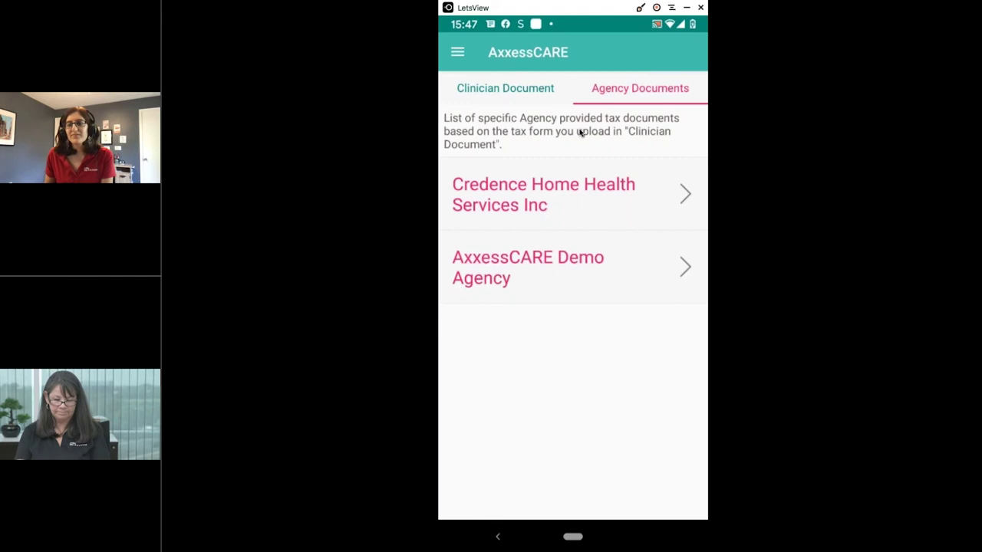
Return to the app's home screen, then minimize LetsView to show the Support and Resources slide.
key(Escape)
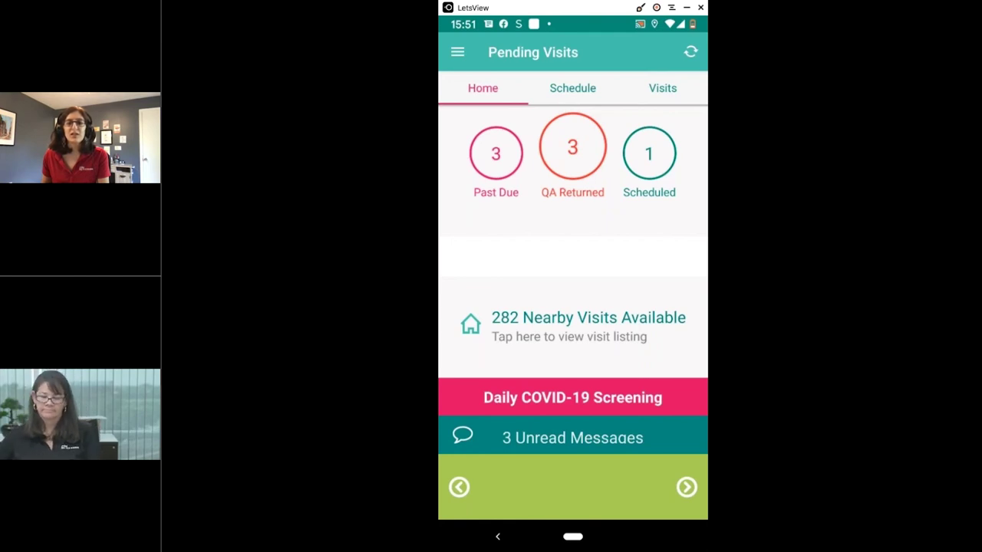
click(688, 7)
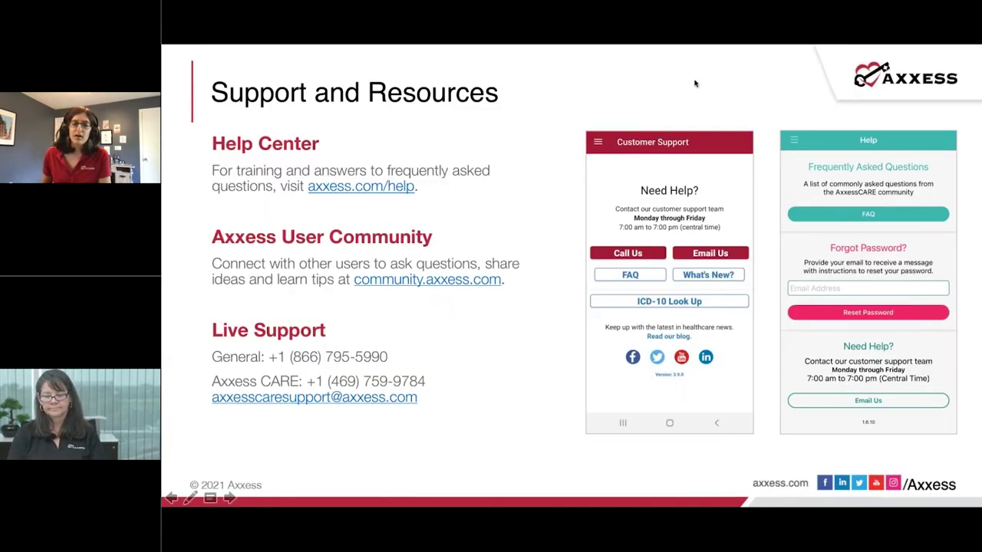